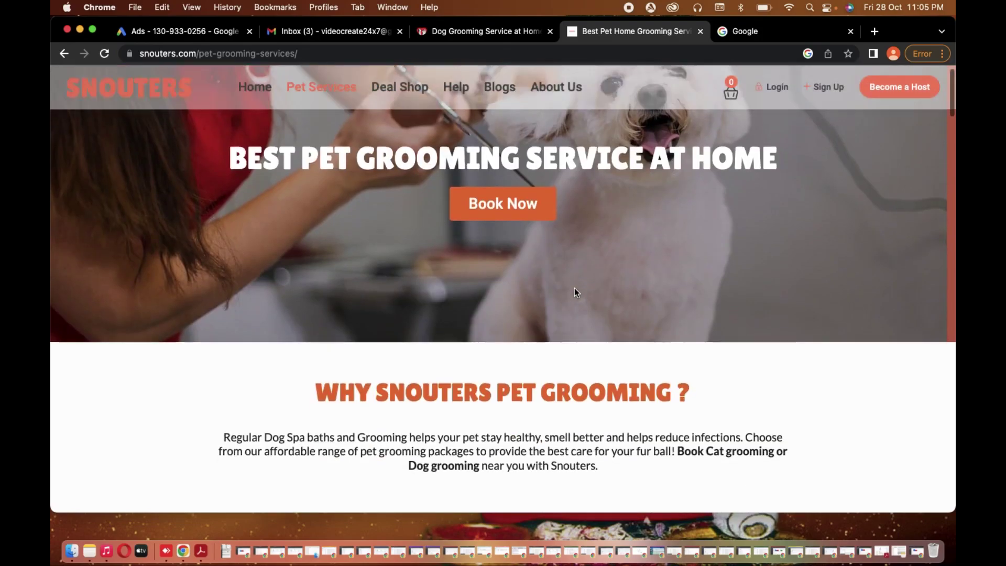
# Step: Examine the grooming services and prices on the Snouters page and the grooming services on the Zigly page
pyautogui.scroll(-5, 574, 288)
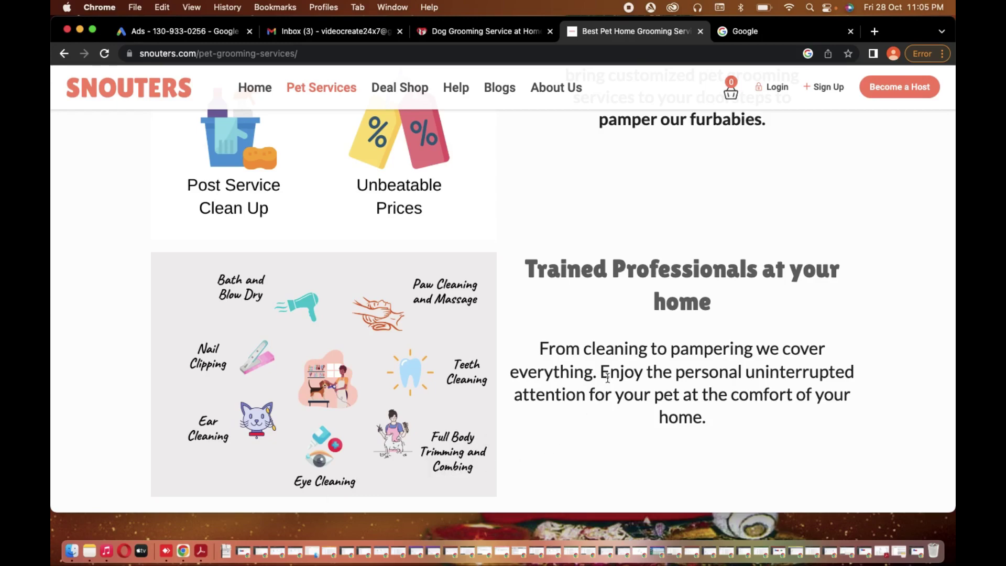
pyautogui.scroll(-10, 745, 255)
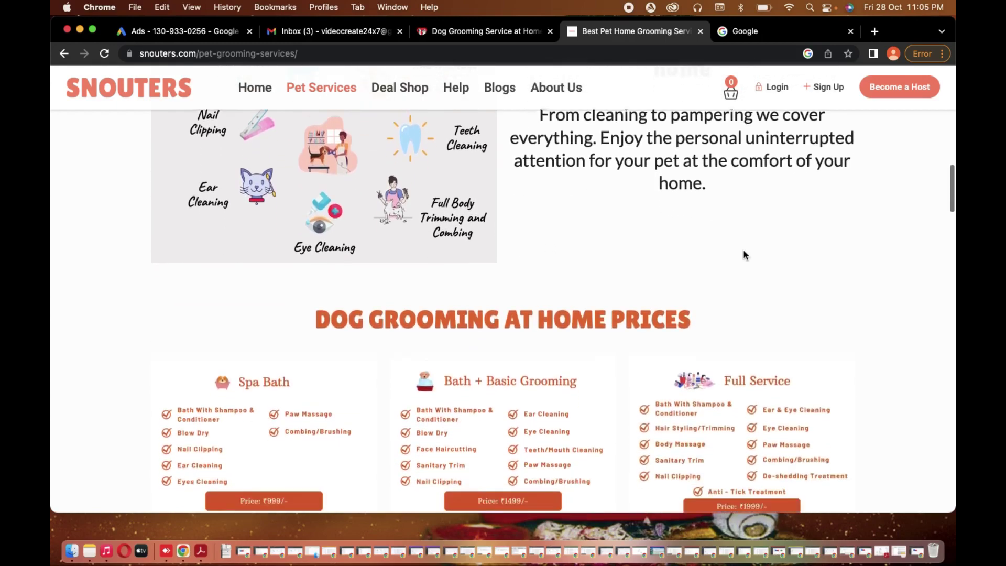
pyautogui.scroll(-2, 746, 256)
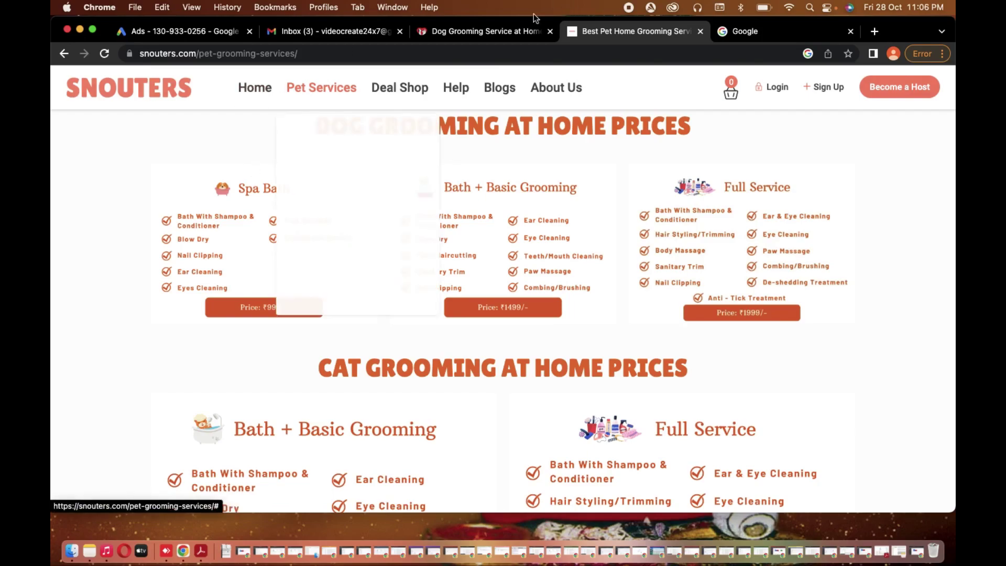
pyautogui.click(460, 33)
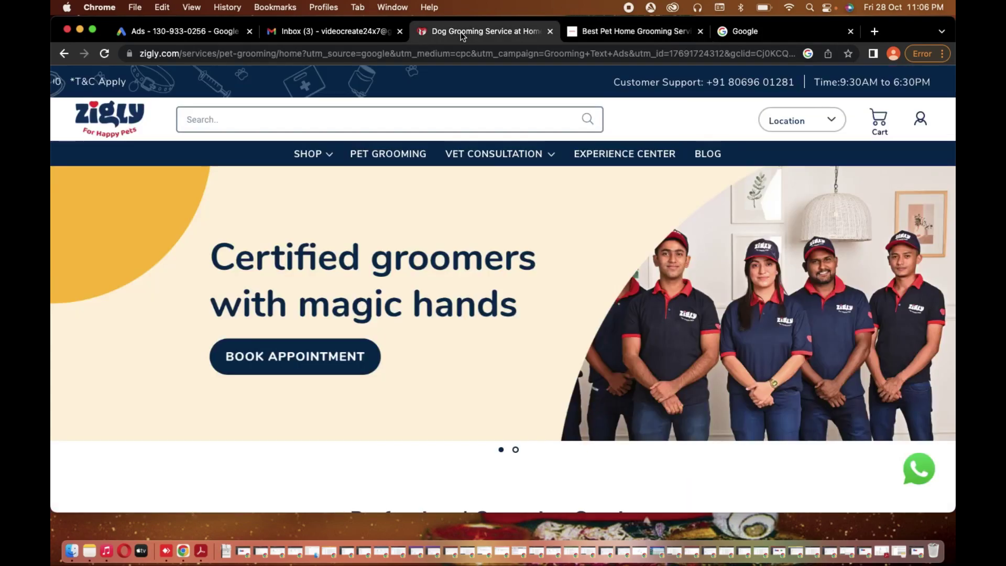
pyautogui.scroll(-10, 355, 316)
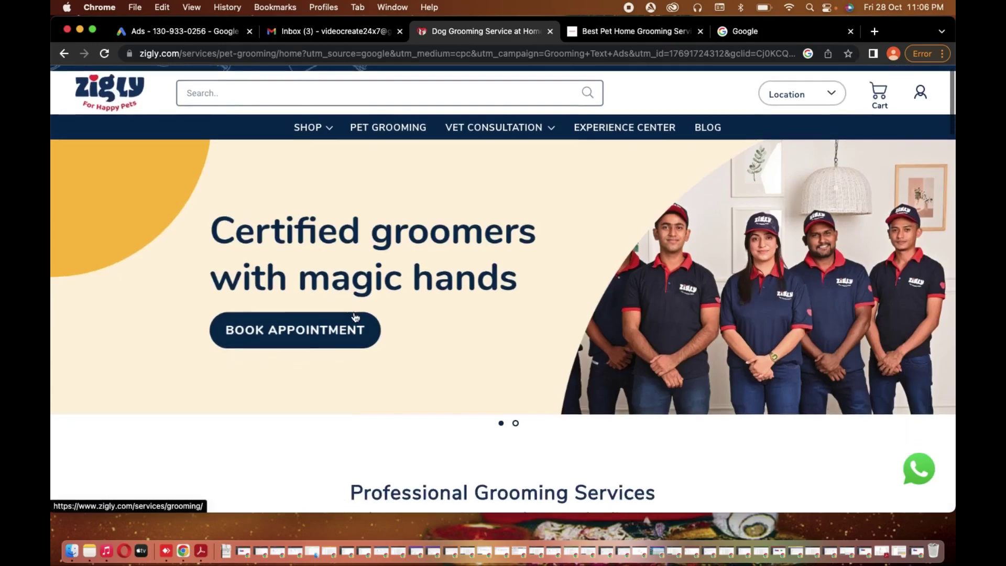
pyautogui.scroll(-4, 355, 316)
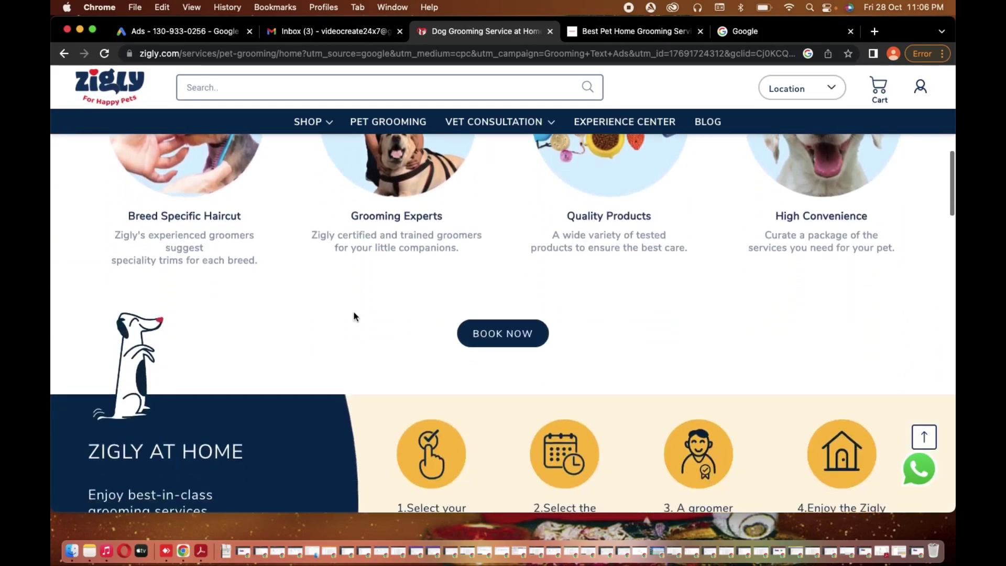
pyautogui.scroll(4, 355, 316)
pyautogui.scroll(1, 354, 317)
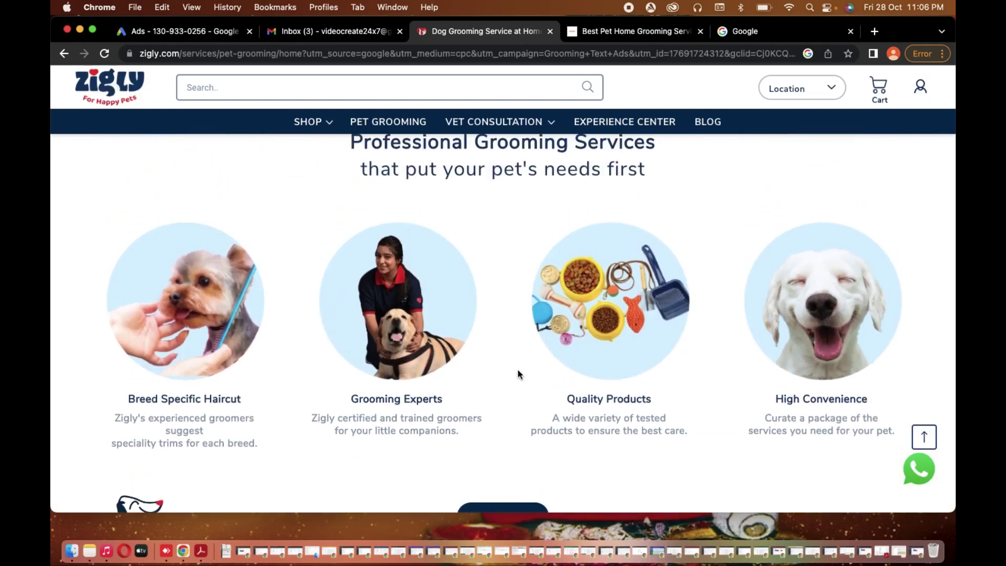
# Step: Switch to Google Ads and start creating a new campaign from the campaigns list
pyautogui.click(163, 33)
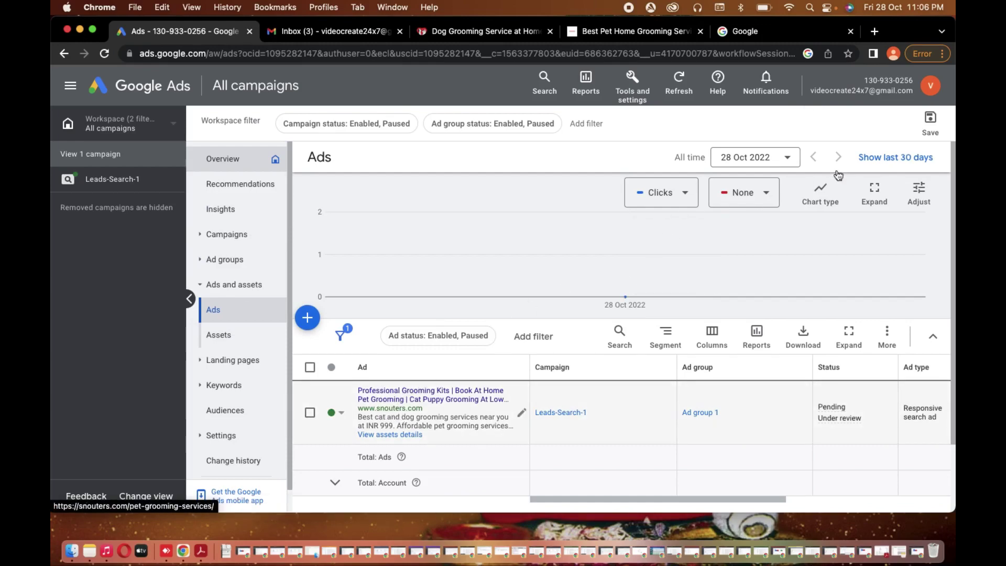
pyautogui.scroll(-3, 954, 459)
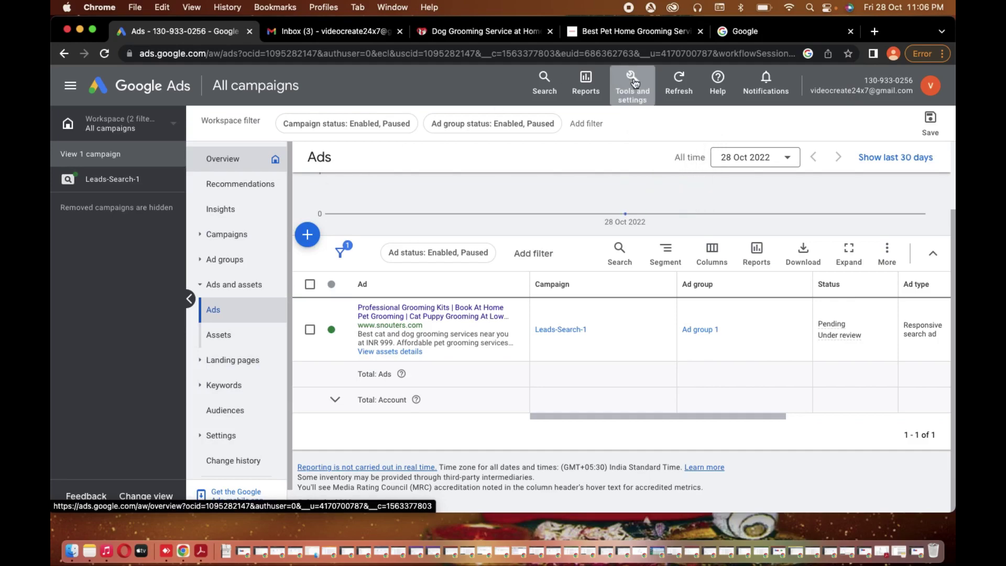
pyautogui.click(931, 85)
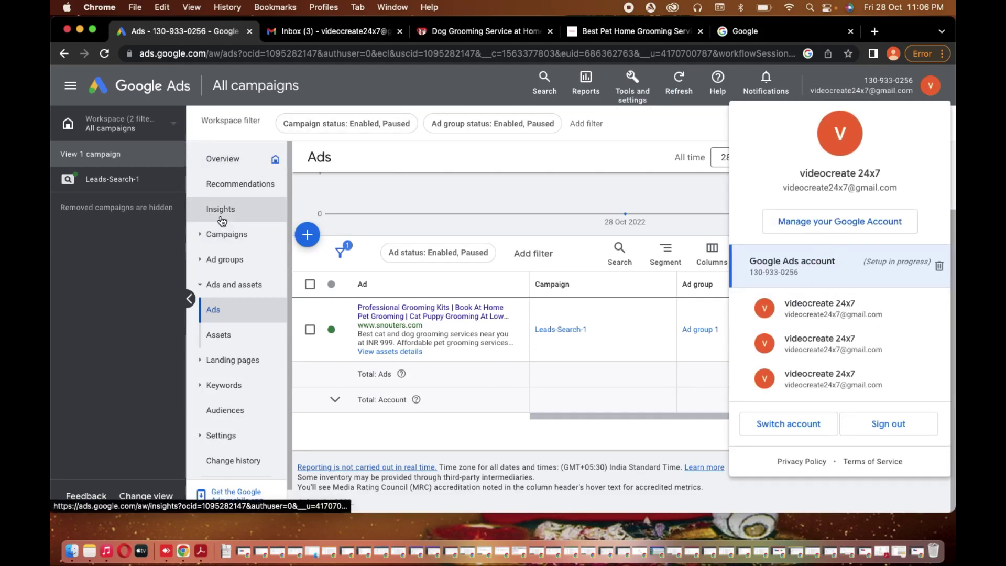
pyautogui.click(227, 233)
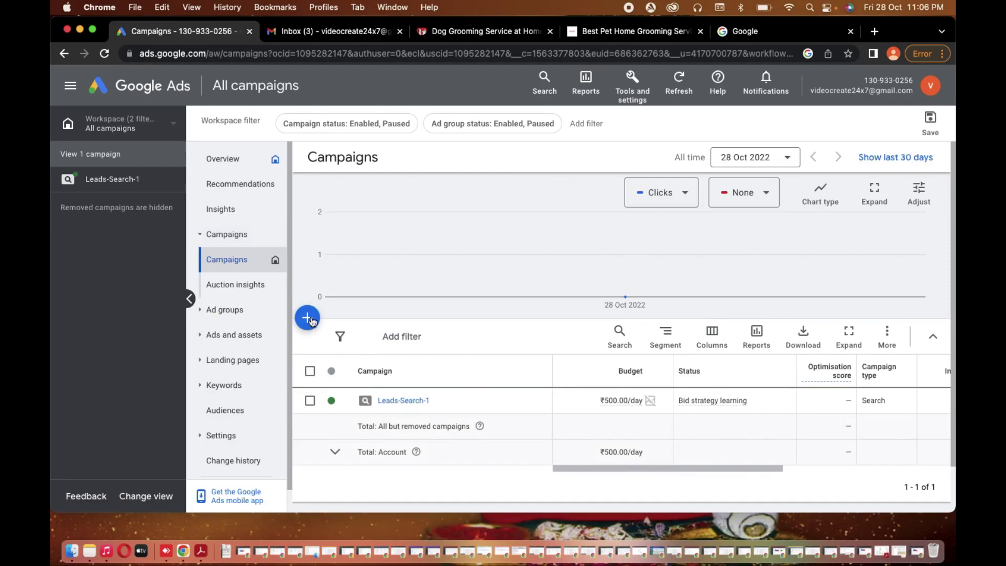
pyautogui.click(310, 318)
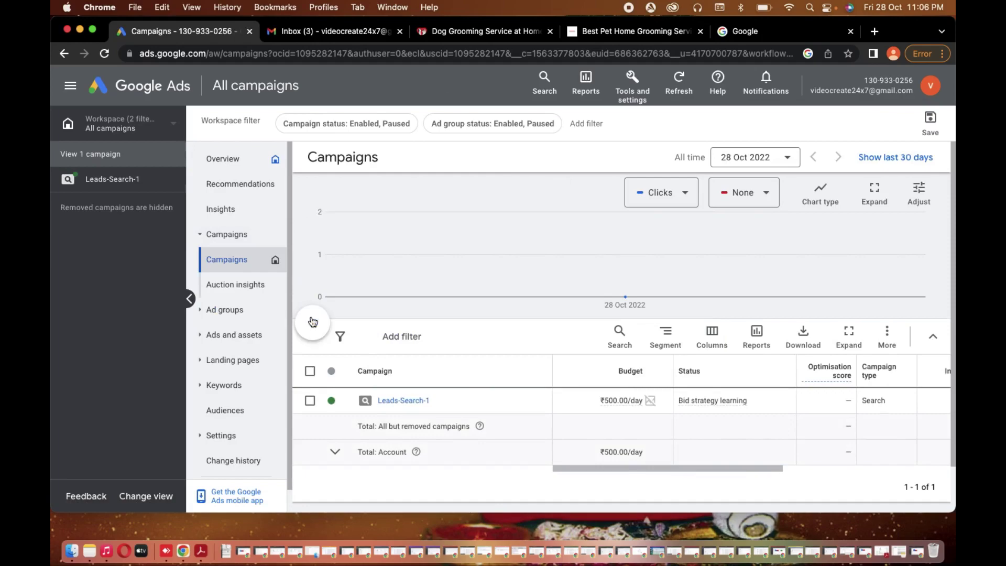
pyautogui.click(372, 339)
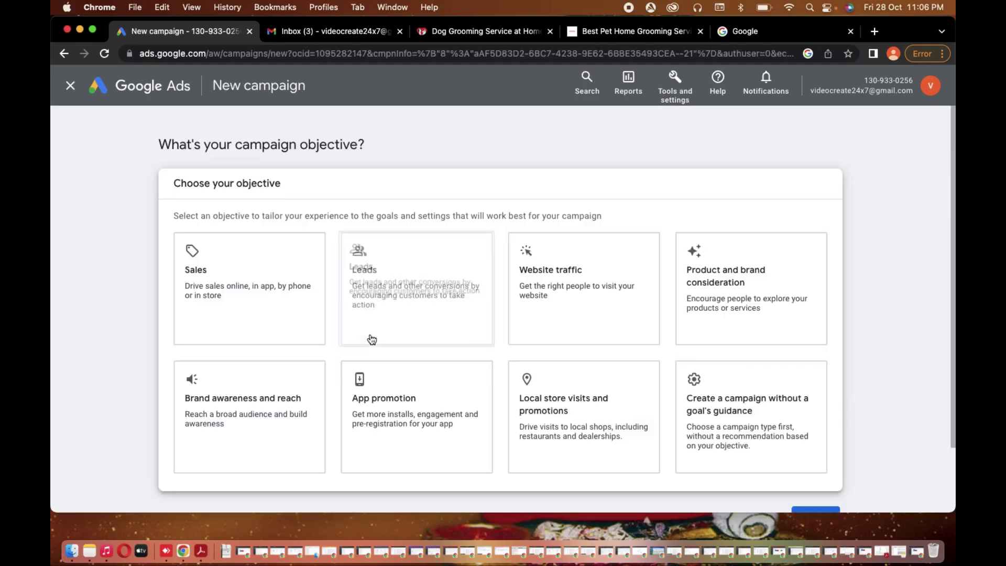
# Step: Choose the Leads objective for a Search campaign, with website visits as the way to reach the goal
pyautogui.click(414, 286)
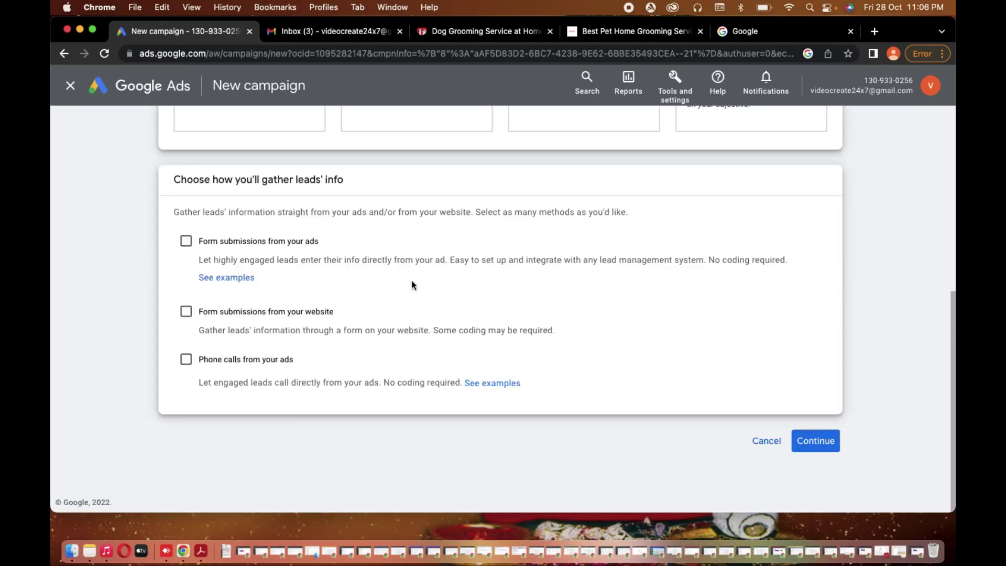
pyautogui.click(812, 440)
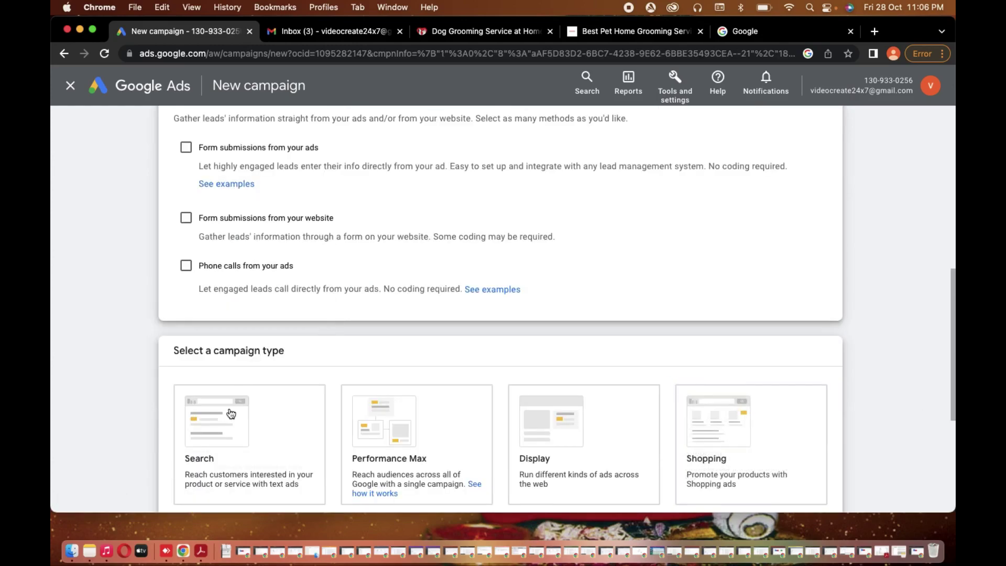
pyautogui.click(231, 414)
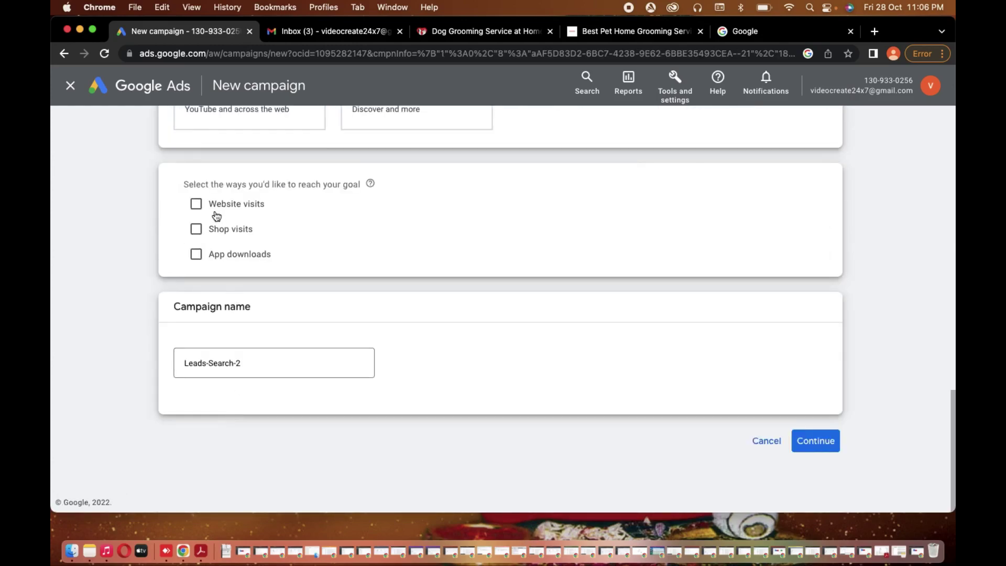
pyautogui.click(196, 204)
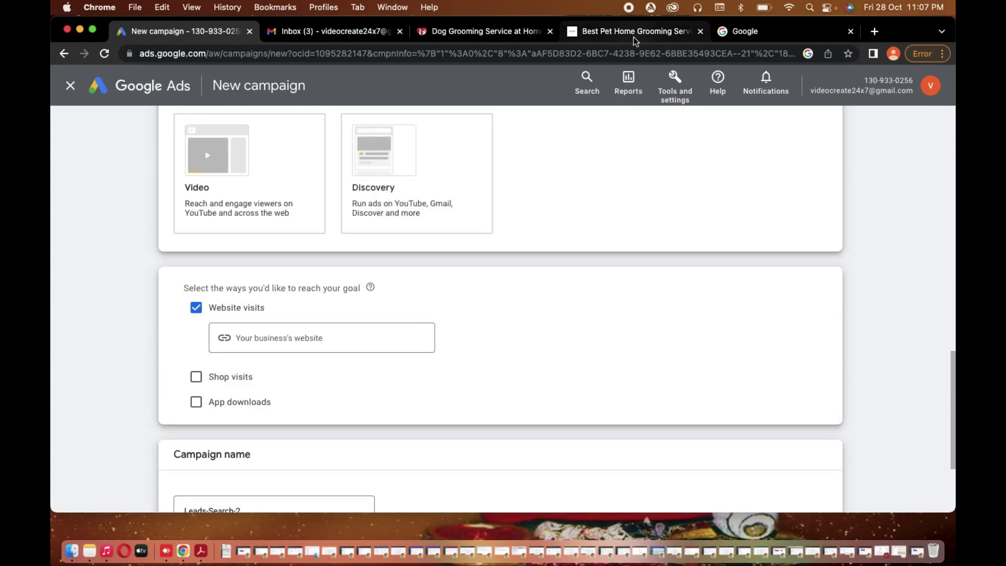
# Step: Load the Zigly website's home page and copy its address
pyautogui.click(633, 32)
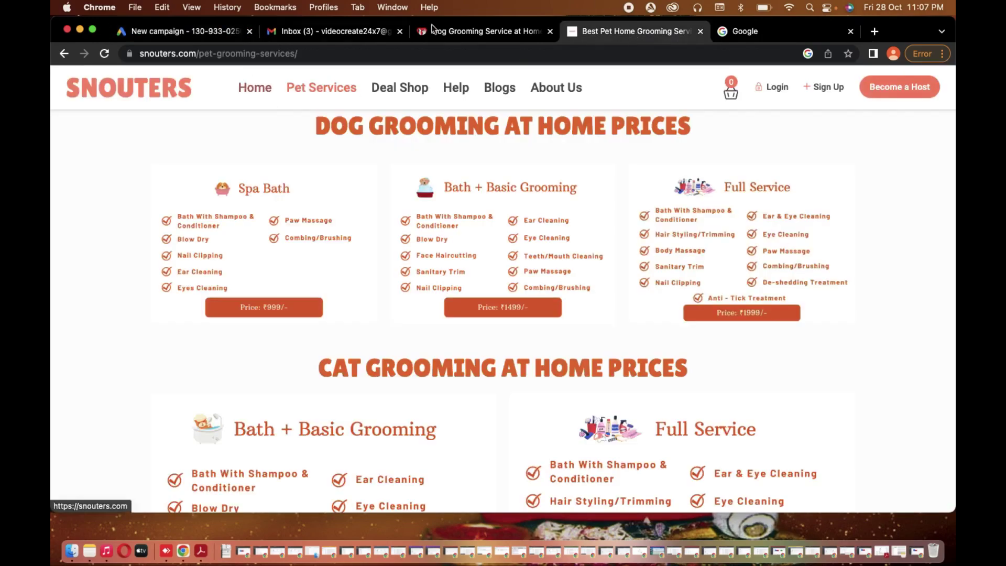
pyautogui.click(462, 34)
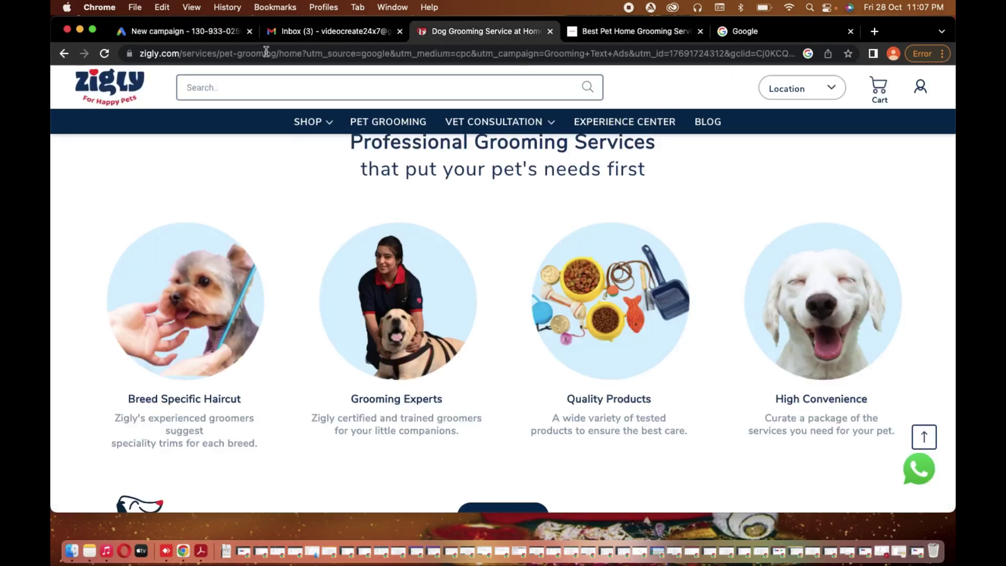
pyautogui.click(121, 84)
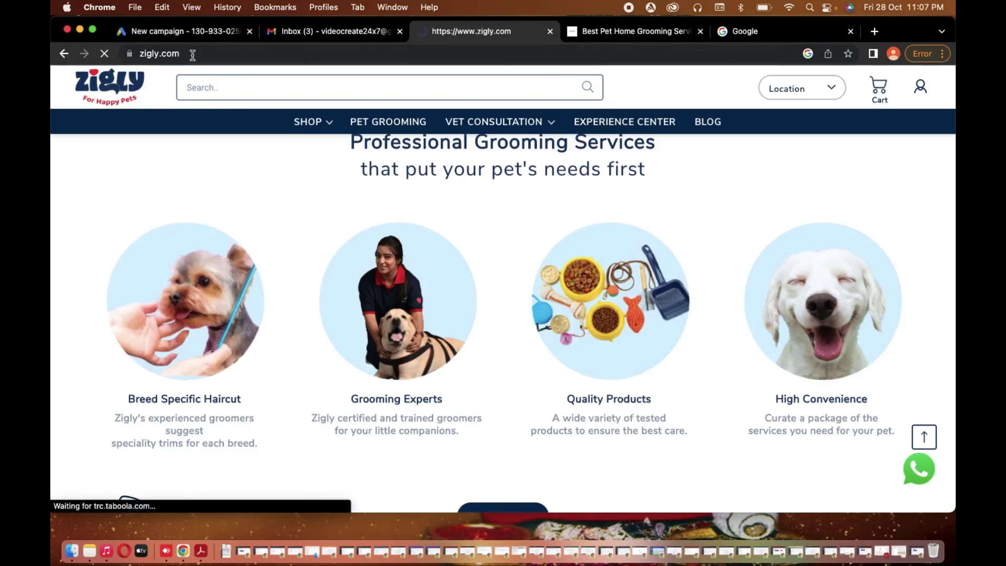
pyautogui.click(192, 55)
pyautogui.press('super+c')
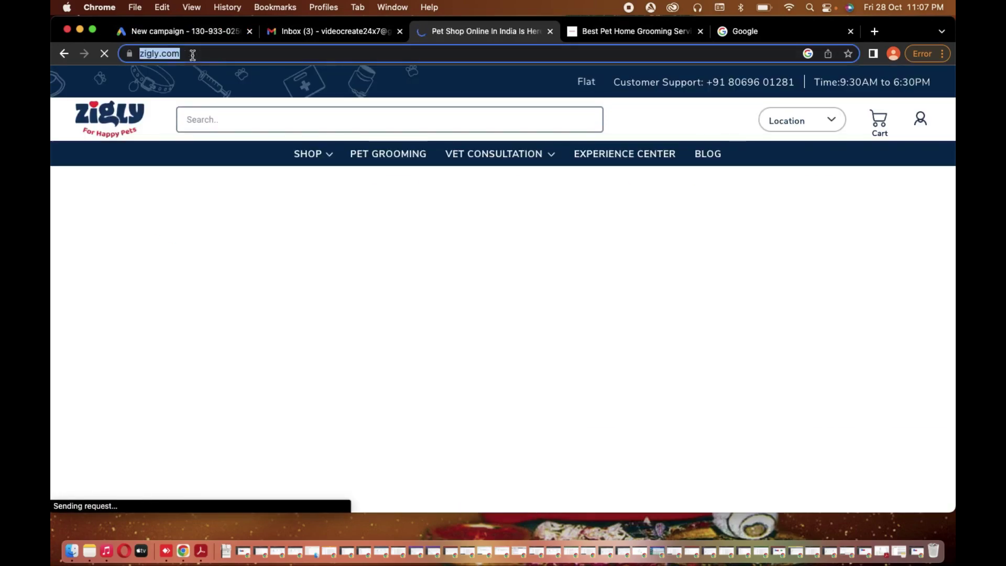
pyautogui.click(173, 32)
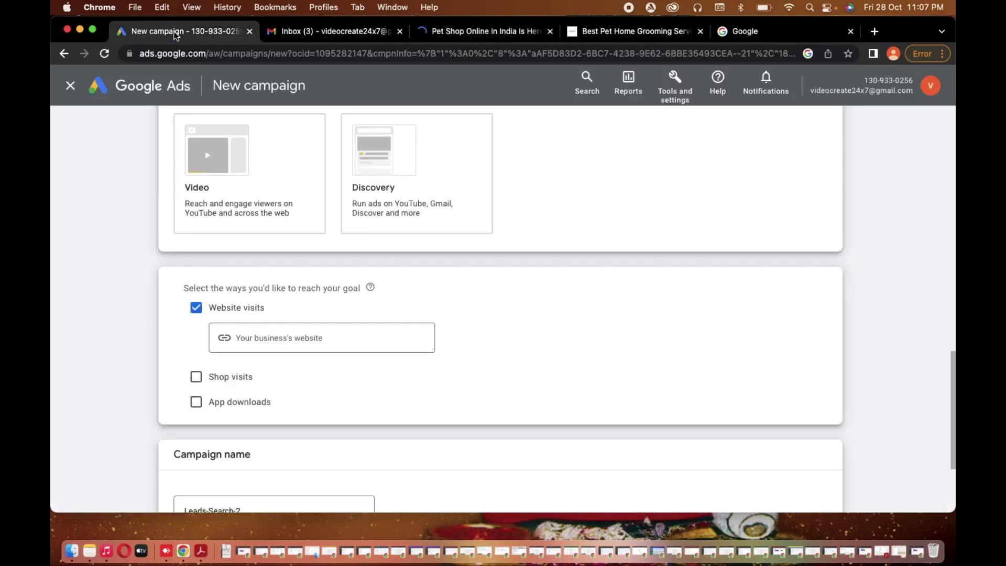
pyautogui.click(276, 335)
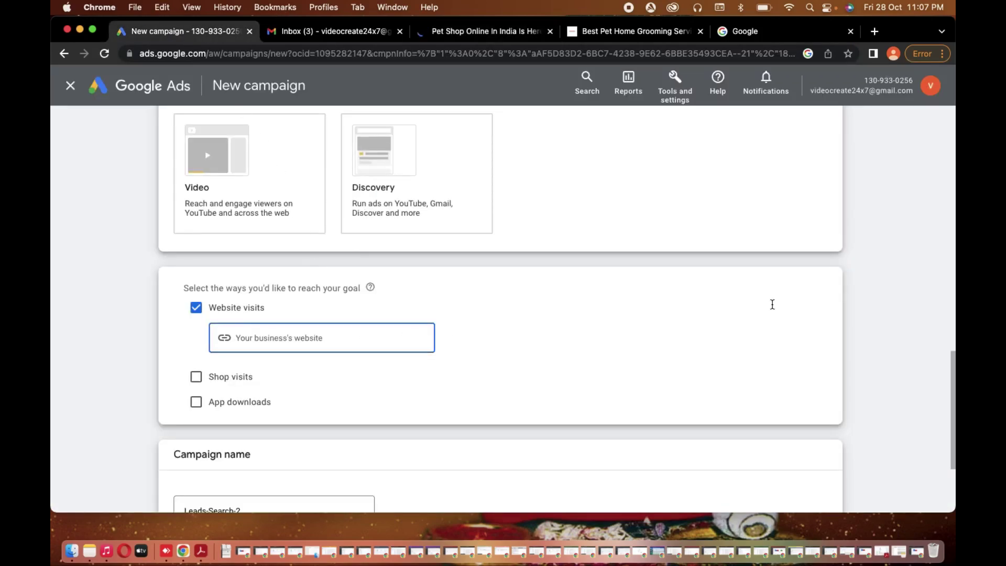
pyautogui.press('super+v')
pyautogui.click(856, 346)
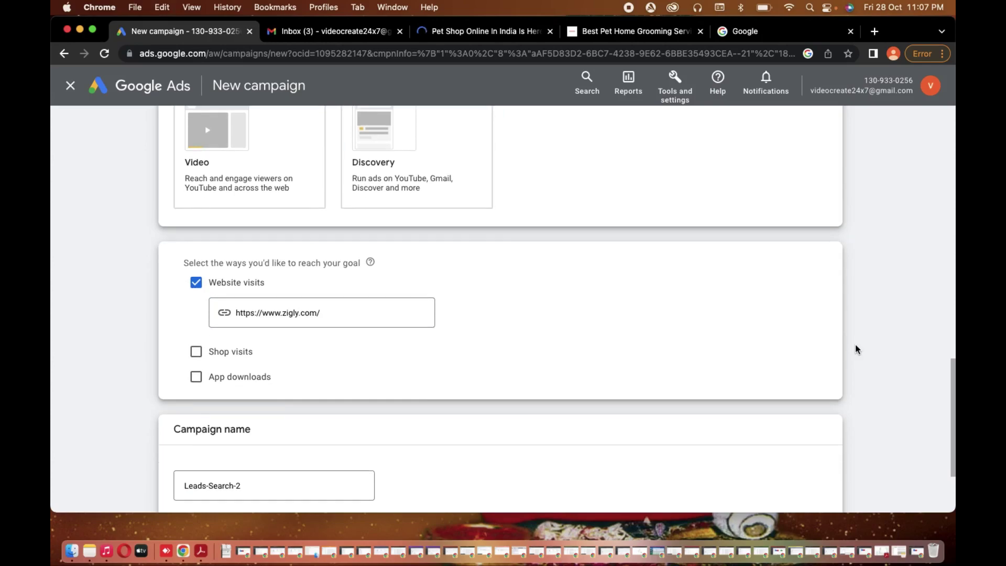
pyautogui.scroll(-5, 856, 345)
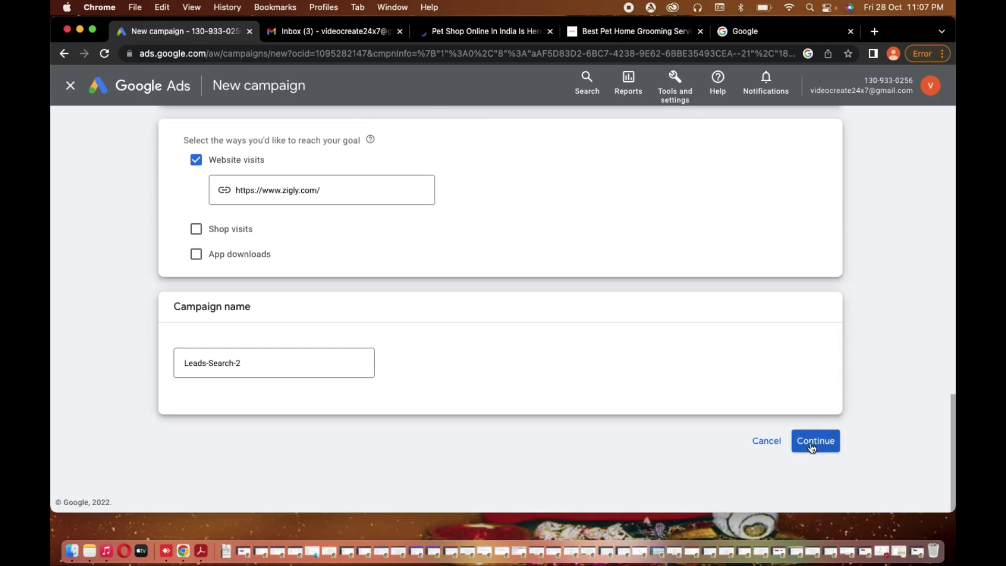
pyautogui.click(812, 447)
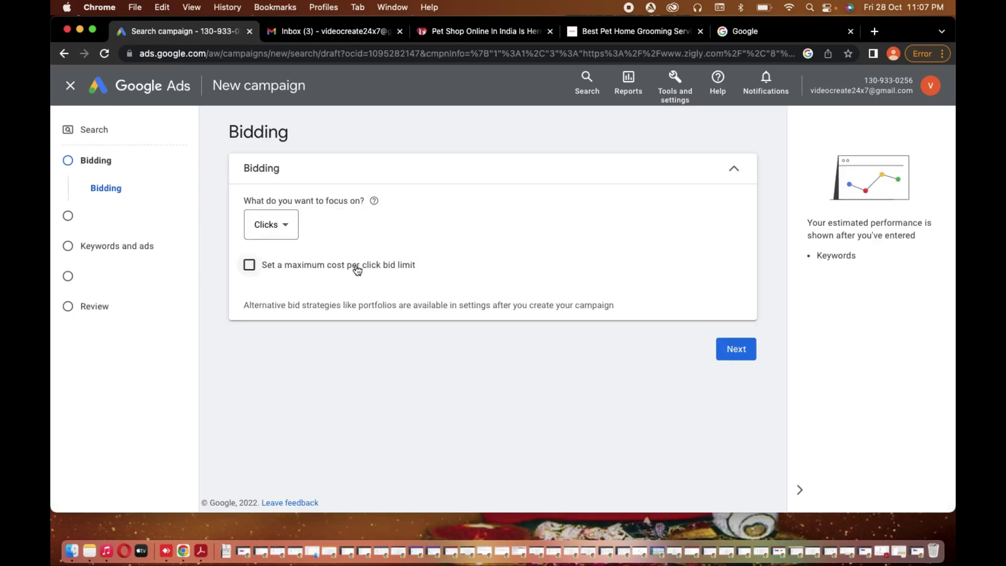
# Step: Set a maximum CPC bid limit of ₹1, proceed to the campaign settings and dismiss the introductory guide
pyautogui.click(357, 270)
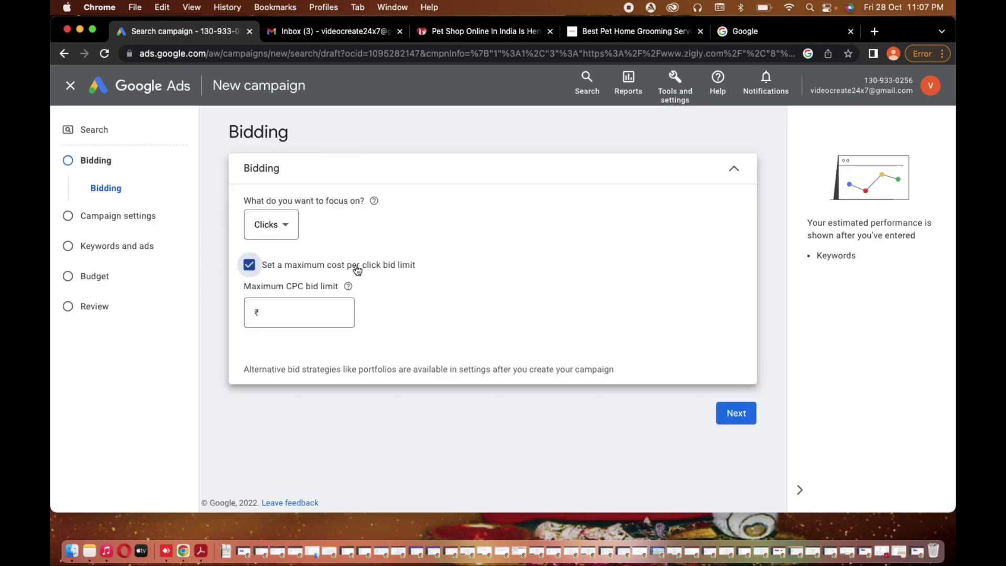
pyautogui.click(301, 309)
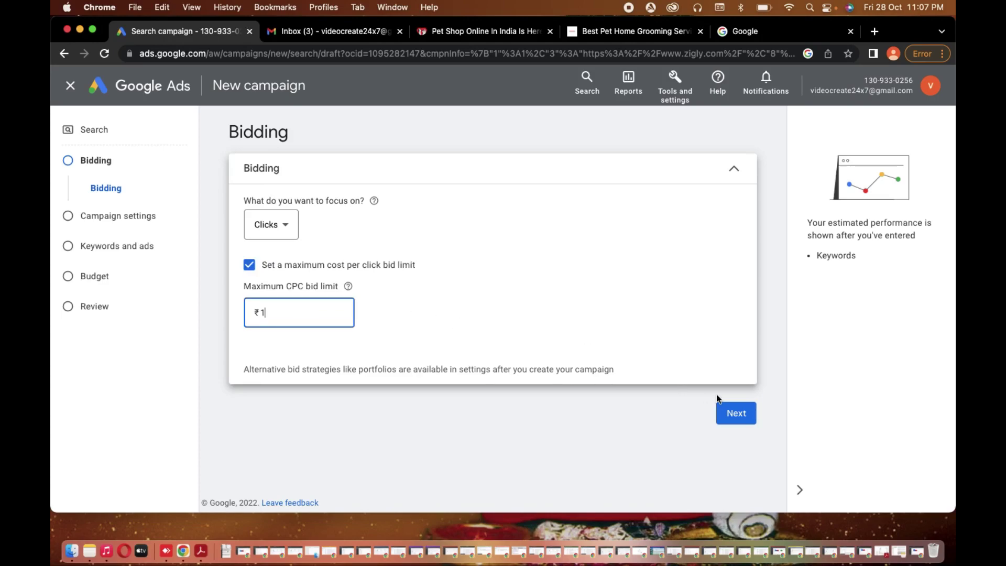
pyautogui.click(739, 415)
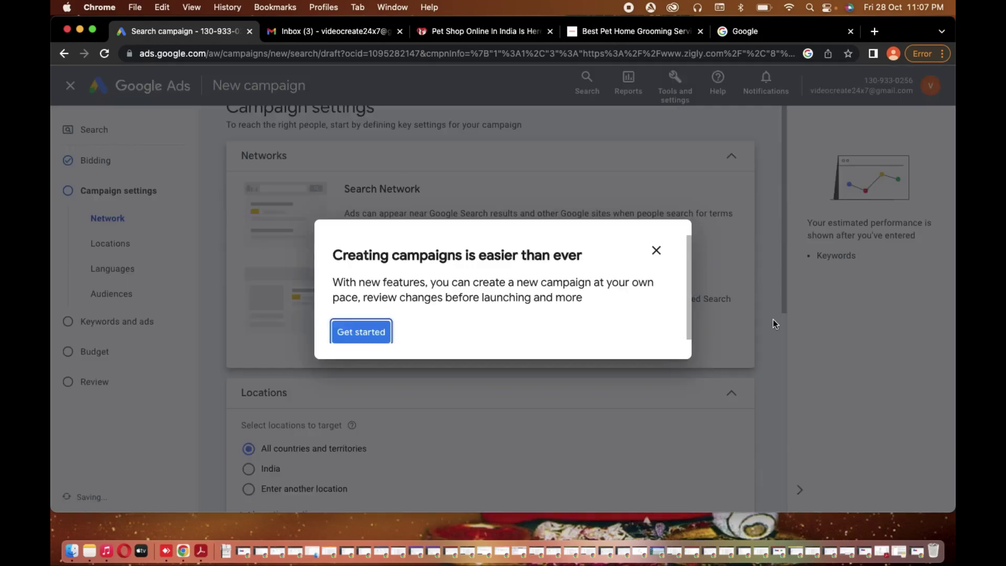
pyautogui.click(656, 251)
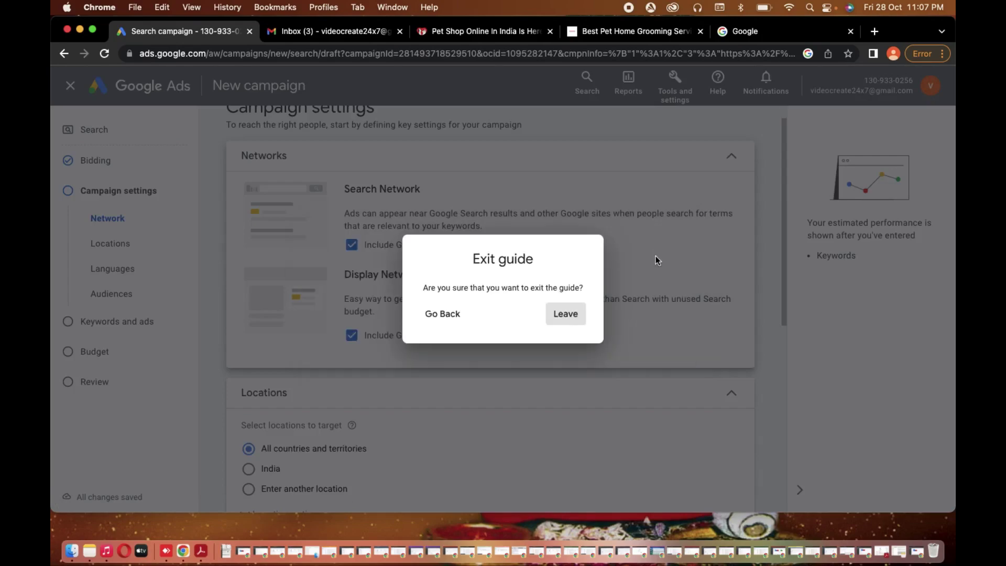
pyautogui.click(692, 278)
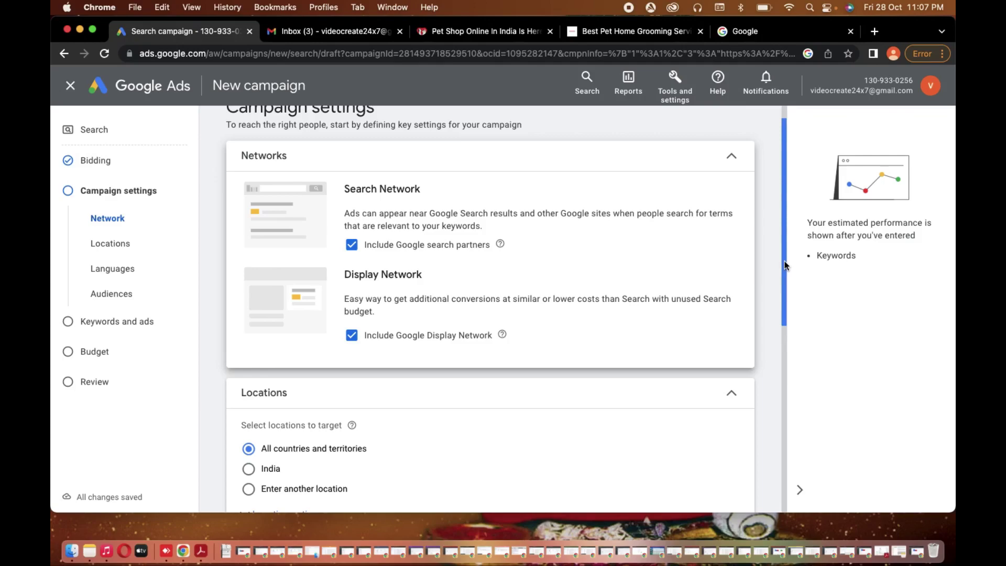
# Step: Target the location Delhi, India (union territory) for the campaign instead of all countries and territories
pyautogui.moveTo(785, 266); pyautogui.dragTo(786, 310)
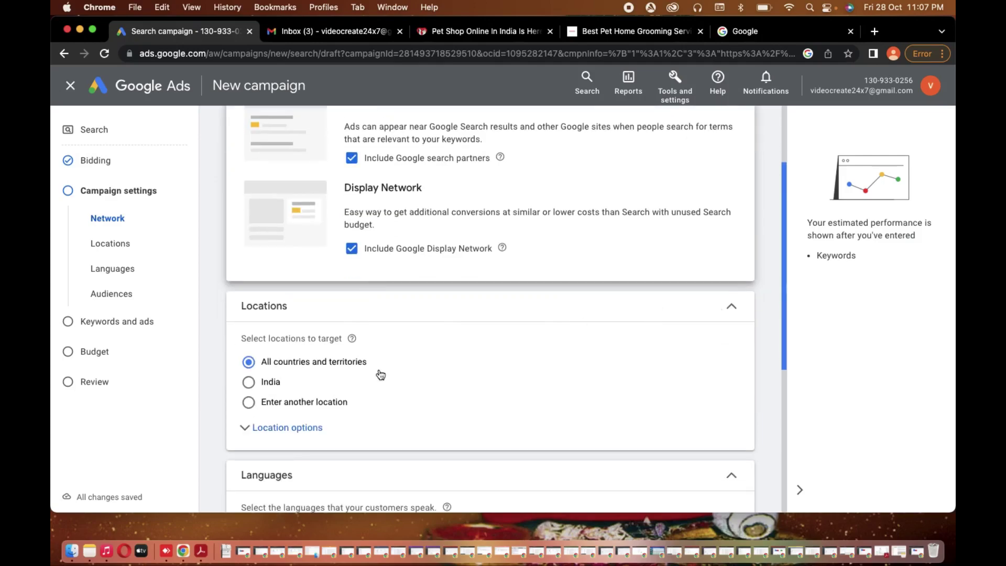
pyautogui.click(274, 405)
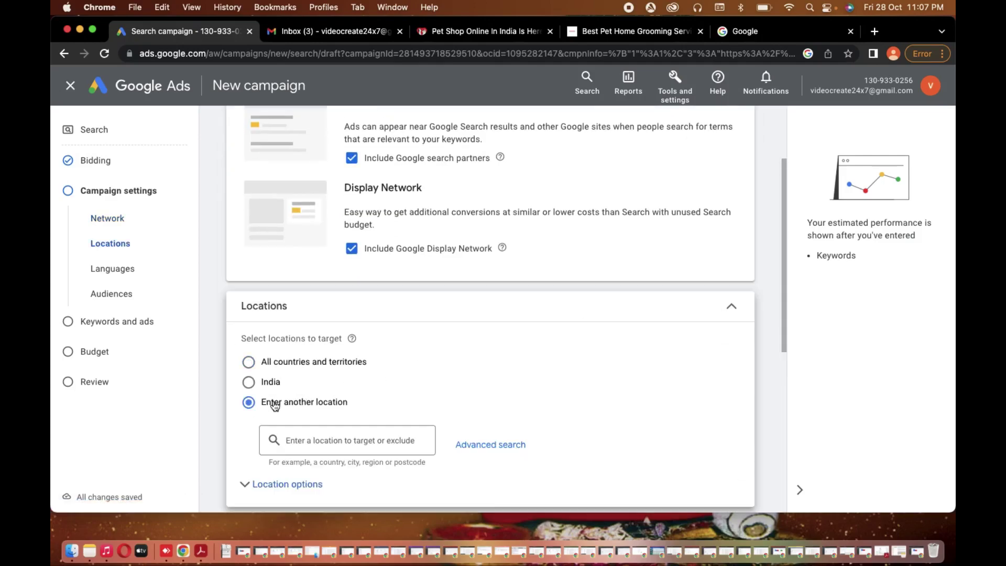
pyautogui.click(307, 444)
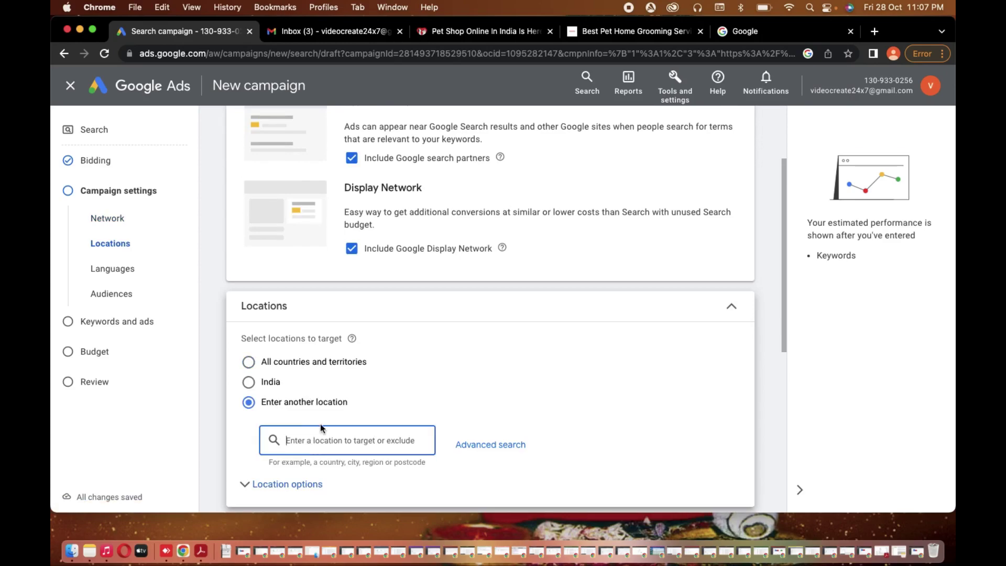
pyautogui.write('d')
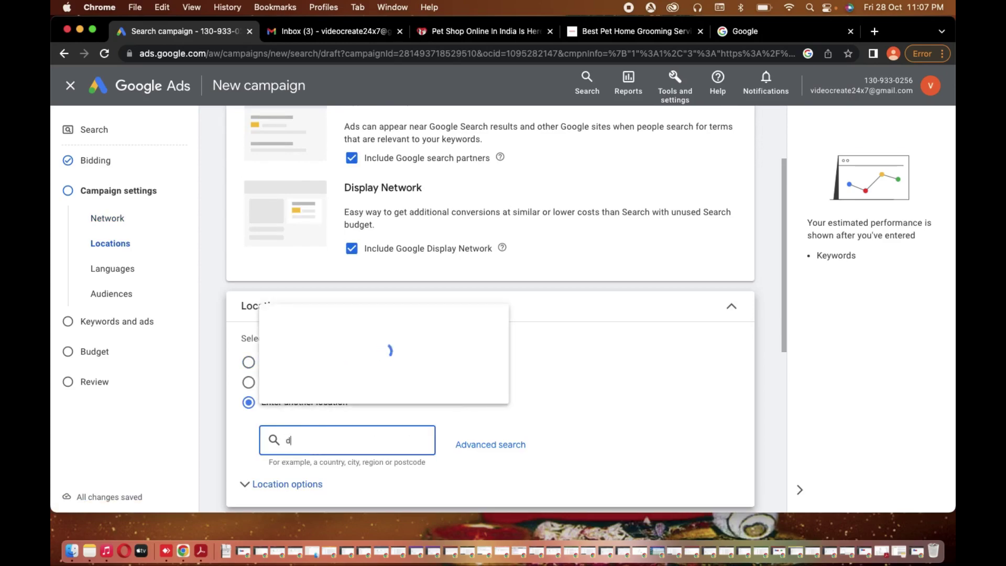
pyautogui.write('el')
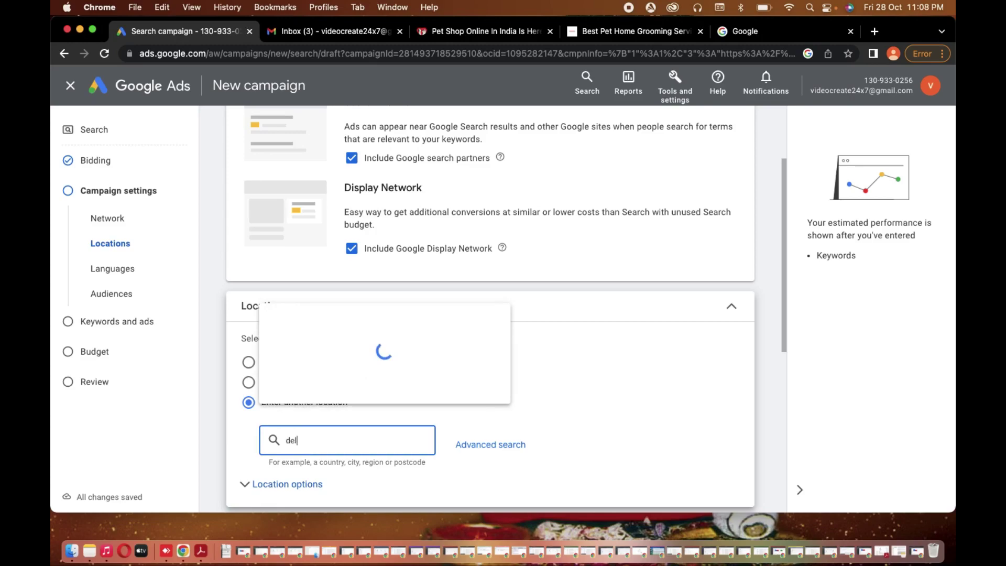
pyautogui.write('hi')
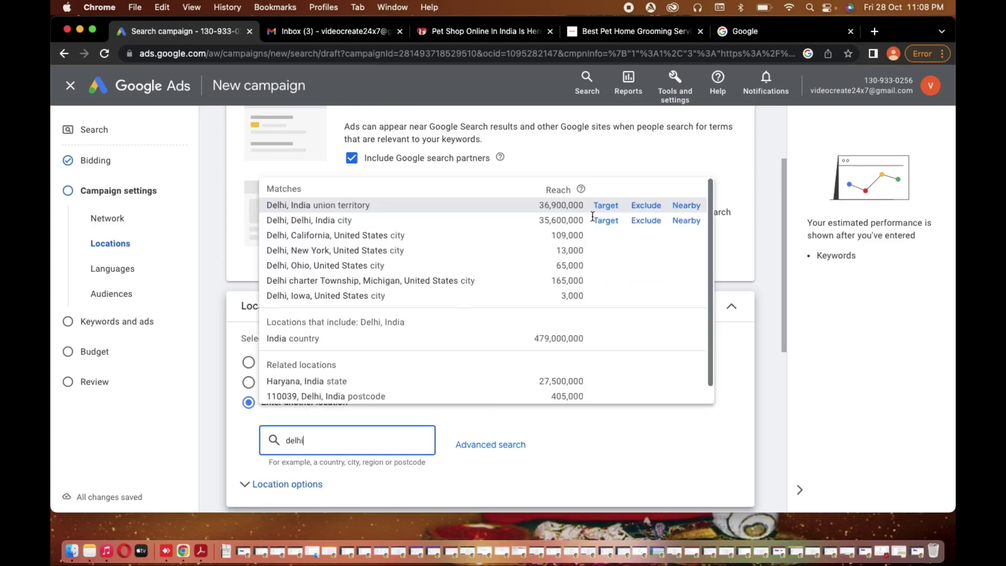
pyautogui.click(606, 205)
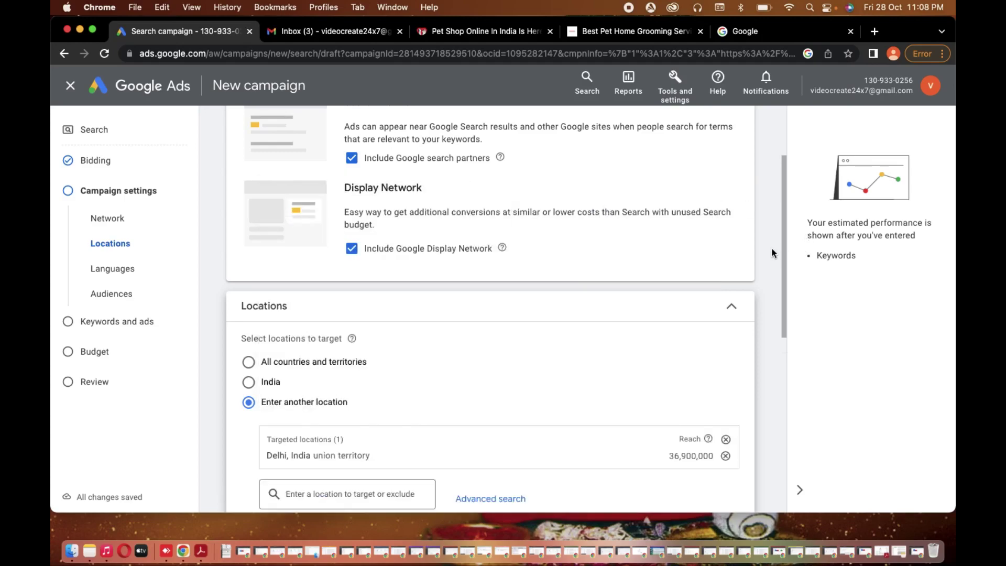
# Step: Remove English from the campaign's languages so all languages are targeted, and continue to the keywords and ads settings
pyautogui.moveTo(784, 257); pyautogui.dragTo(801, 436)
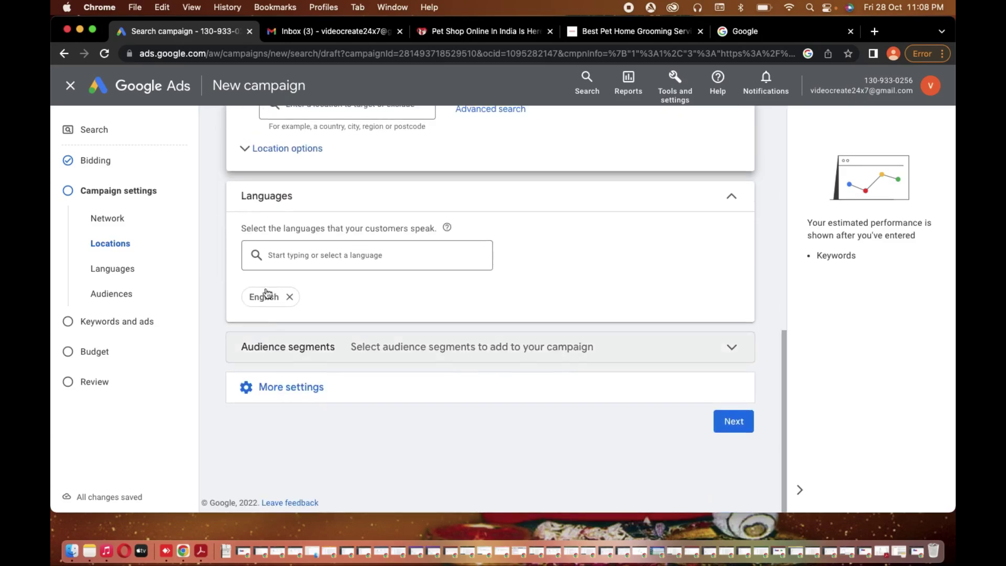
pyautogui.click(292, 297)
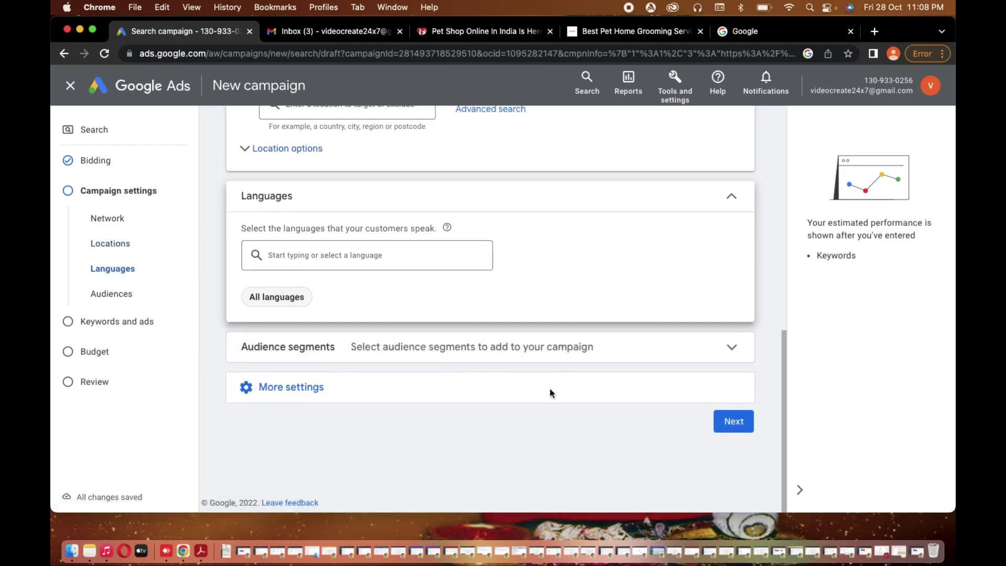
pyautogui.click(734, 421)
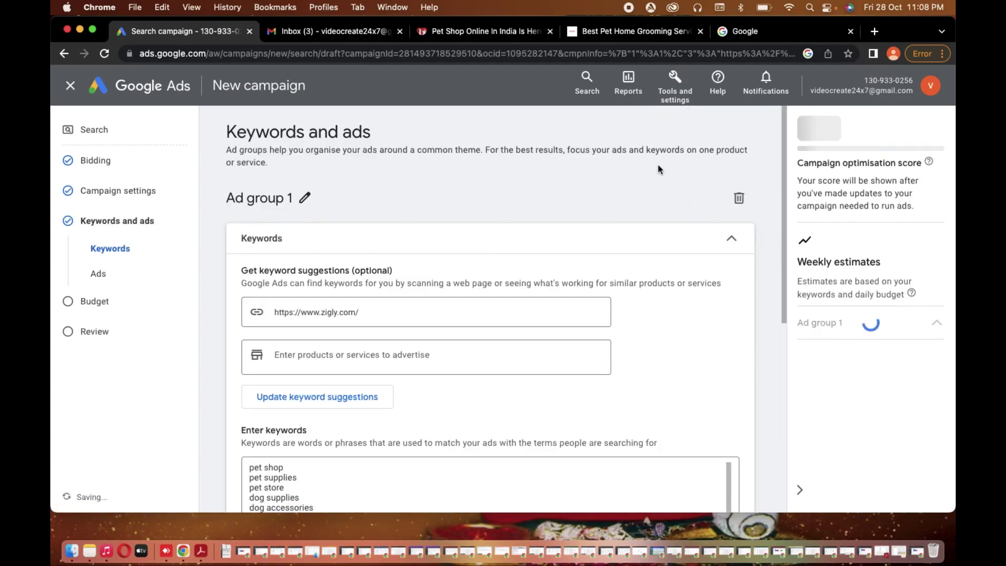
# Step: Examine the suggested keywords and the prefilled ad's final URL, headlines and preview, dismissing the new keywords introduction
pyautogui.scroll(-1, 658, 170)
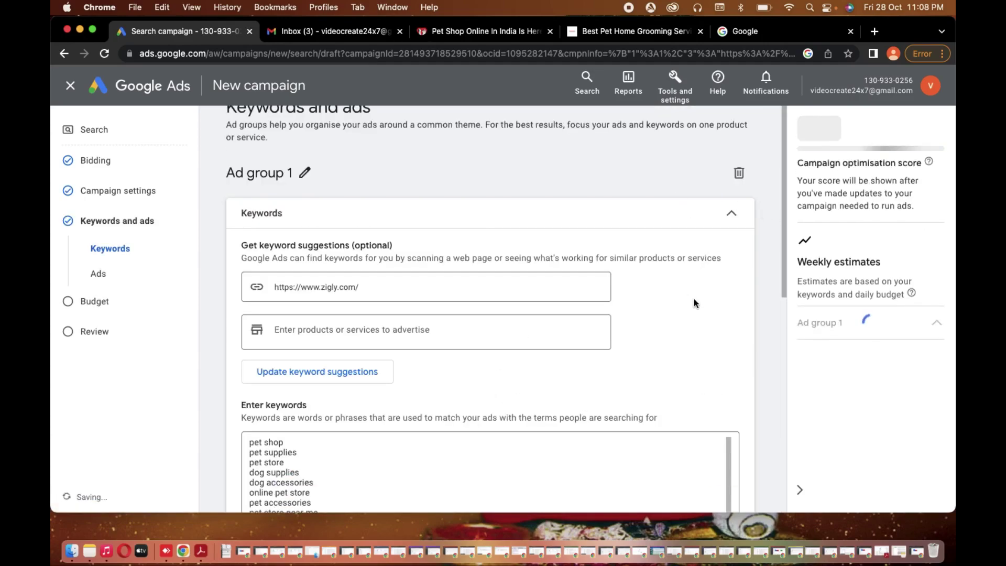
pyautogui.scroll(-5, 691, 301)
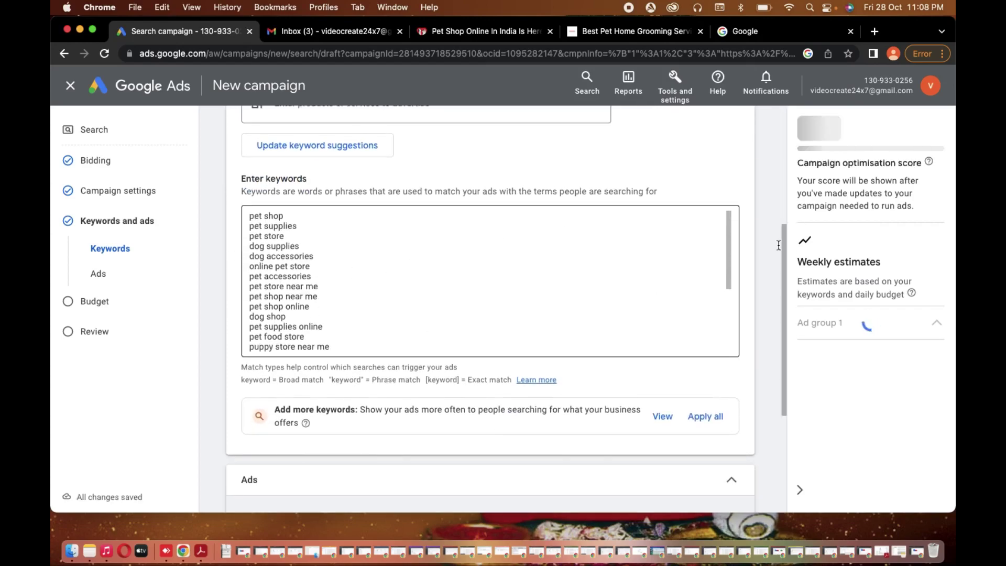
pyautogui.scroll(-2, 755, 240)
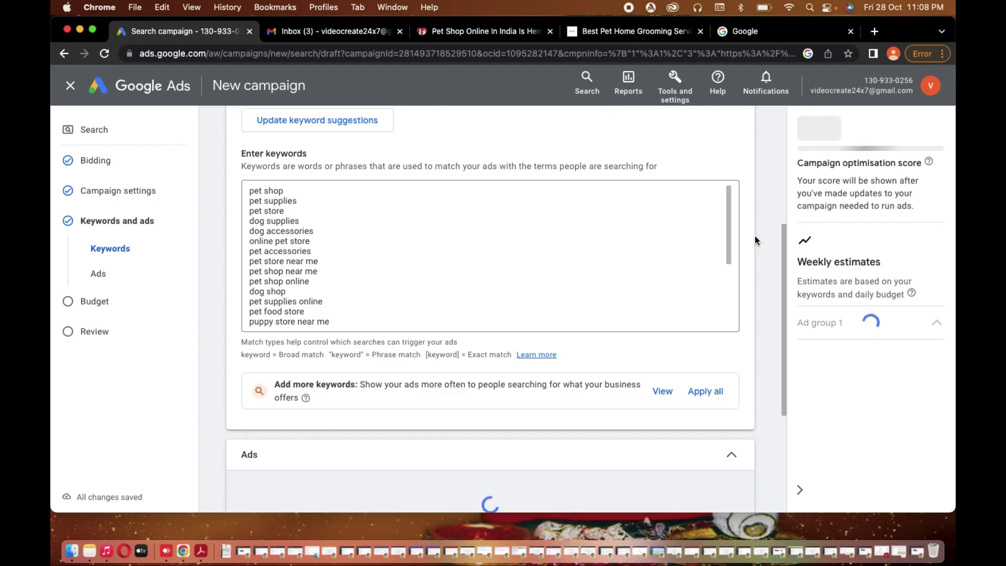
pyautogui.scroll(-4, 755, 240)
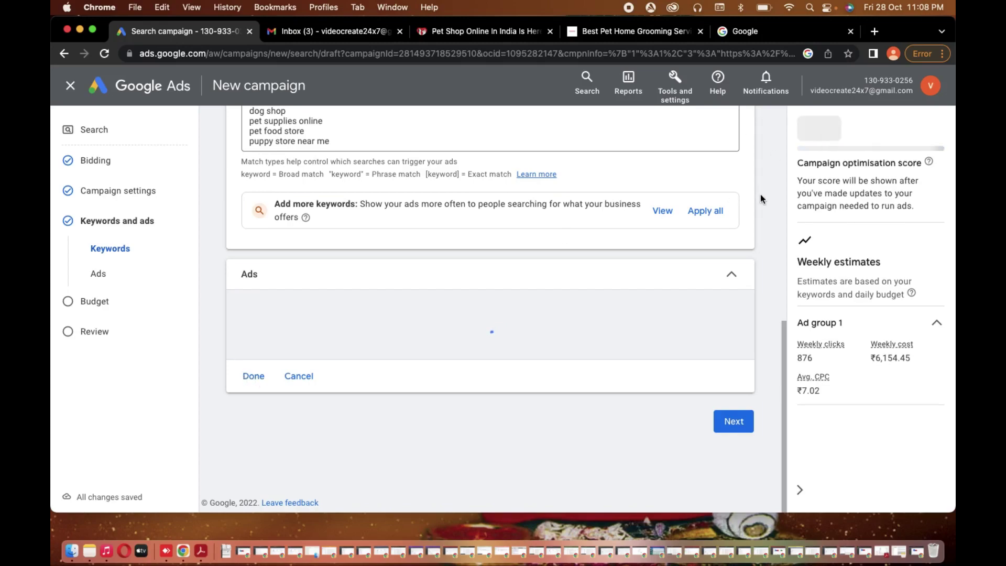
pyautogui.scroll(1, 703, 206)
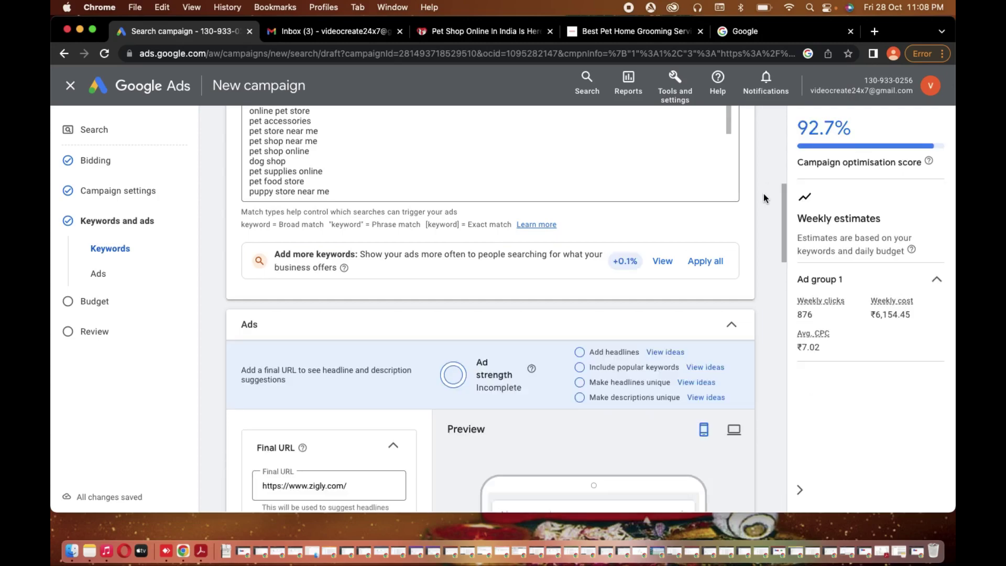
pyautogui.scroll(-5, 763, 194)
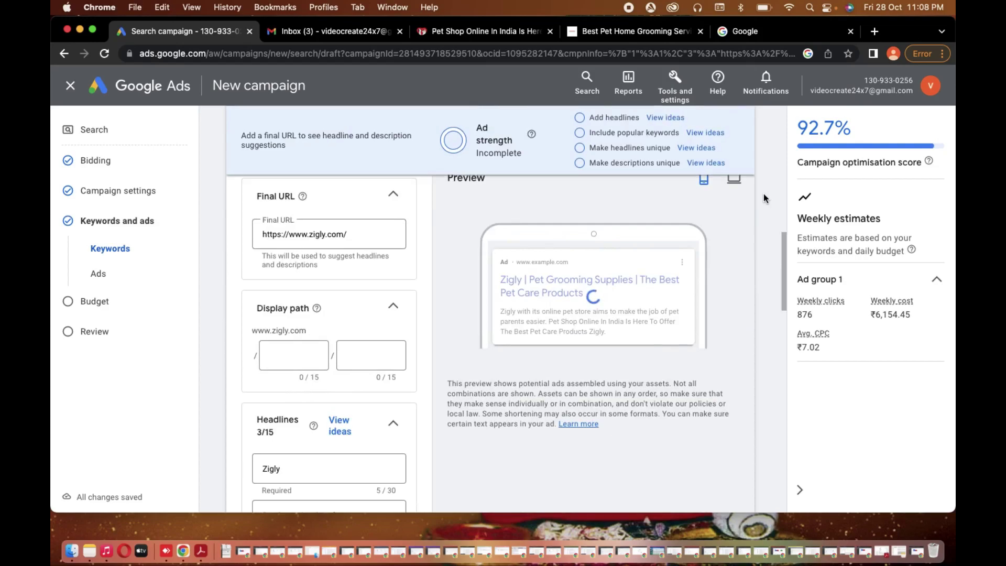
pyautogui.scroll(-3, 764, 193)
pyautogui.scroll(-2, 705, 265)
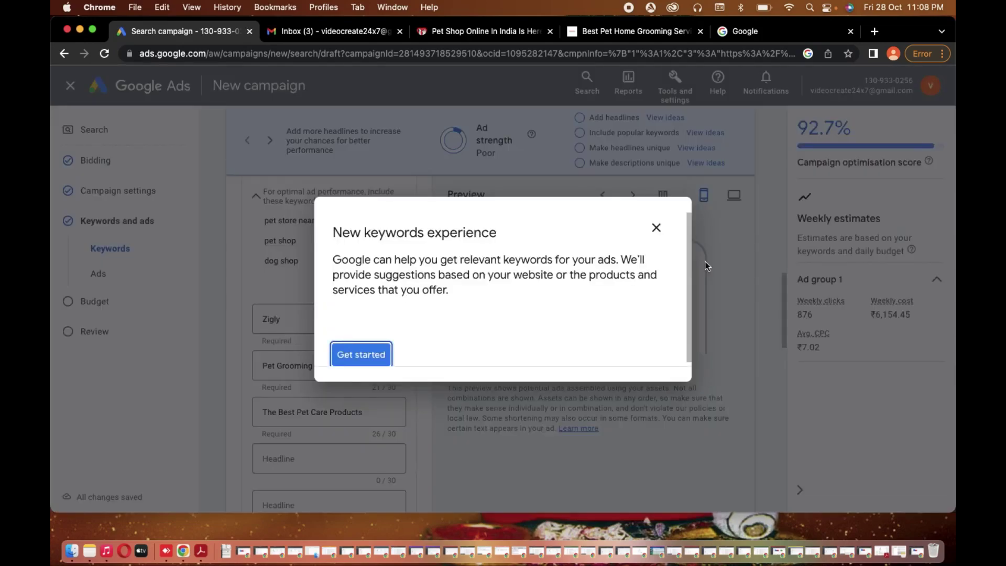
pyautogui.click(656, 229)
pyautogui.click(575, 313)
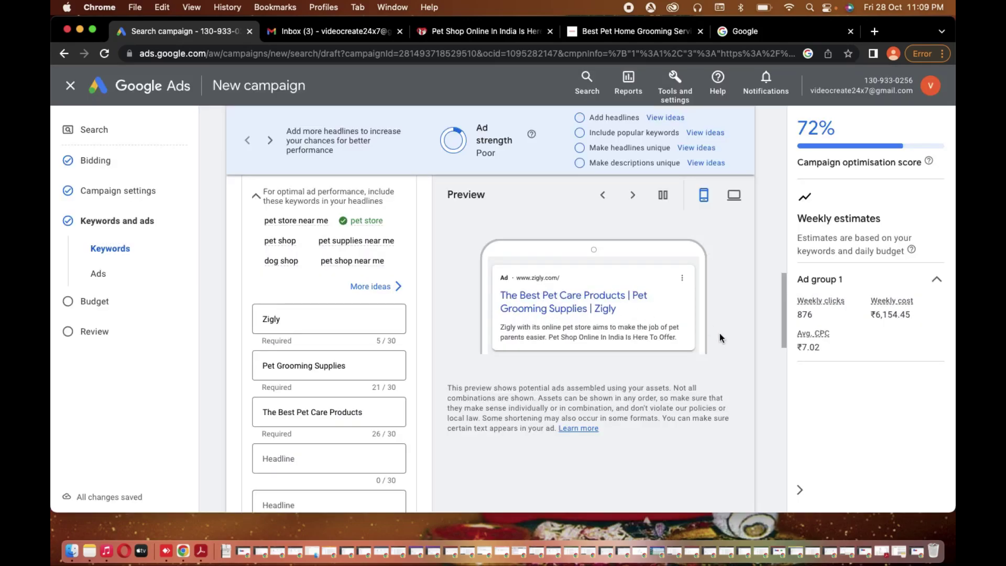
# Step: Keep the prefilled headlines and descriptions without adding sitelinks or callouts, and continue to the budget settings
pyautogui.scroll(-5, 731, 336)
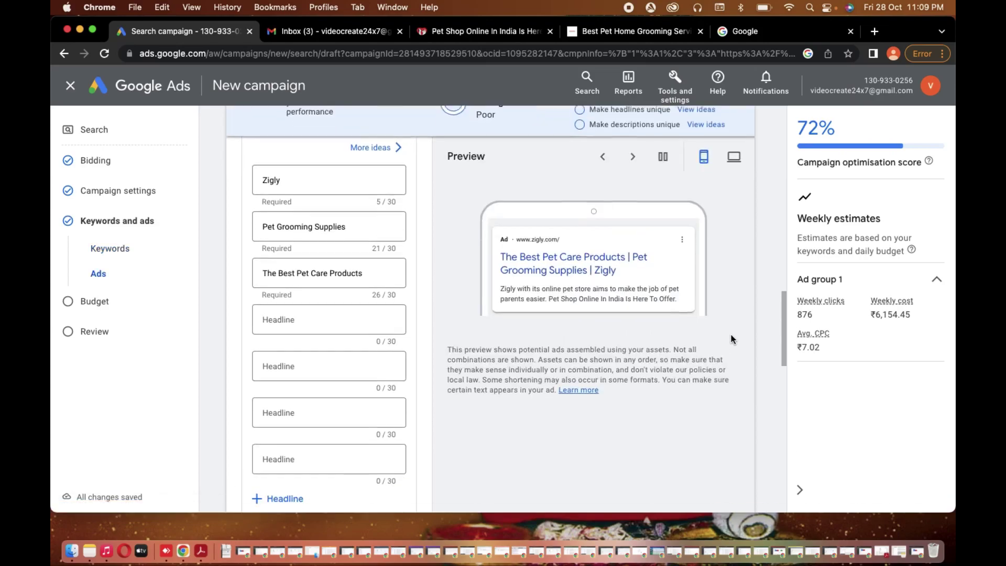
pyautogui.scroll(-10, 730, 337)
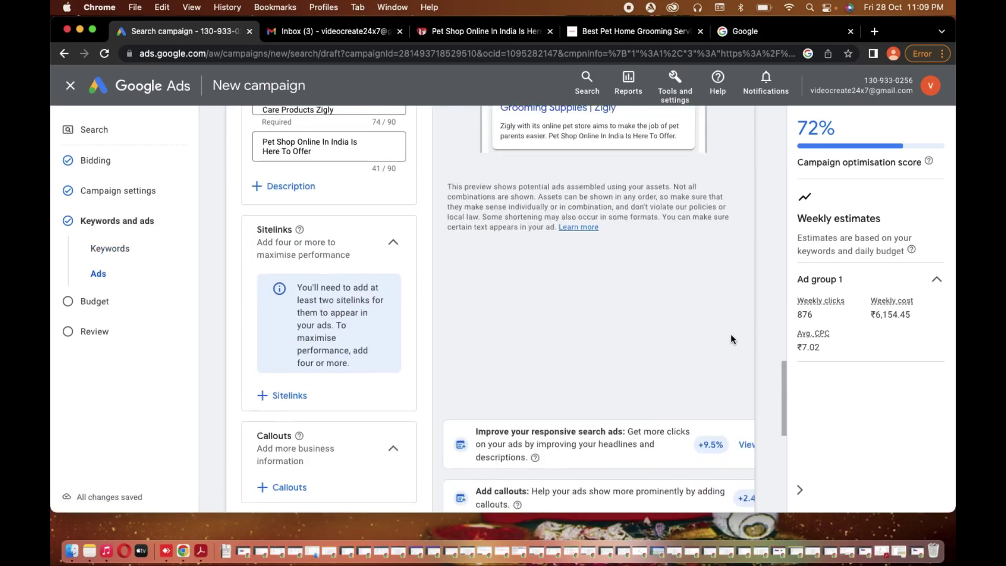
pyautogui.scroll(-8, 732, 338)
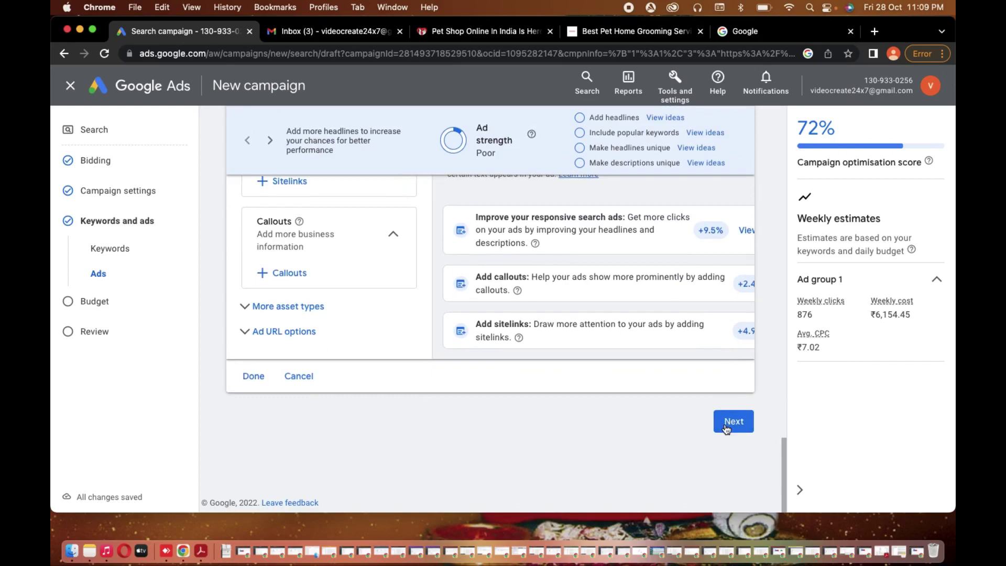
pyautogui.click(727, 428)
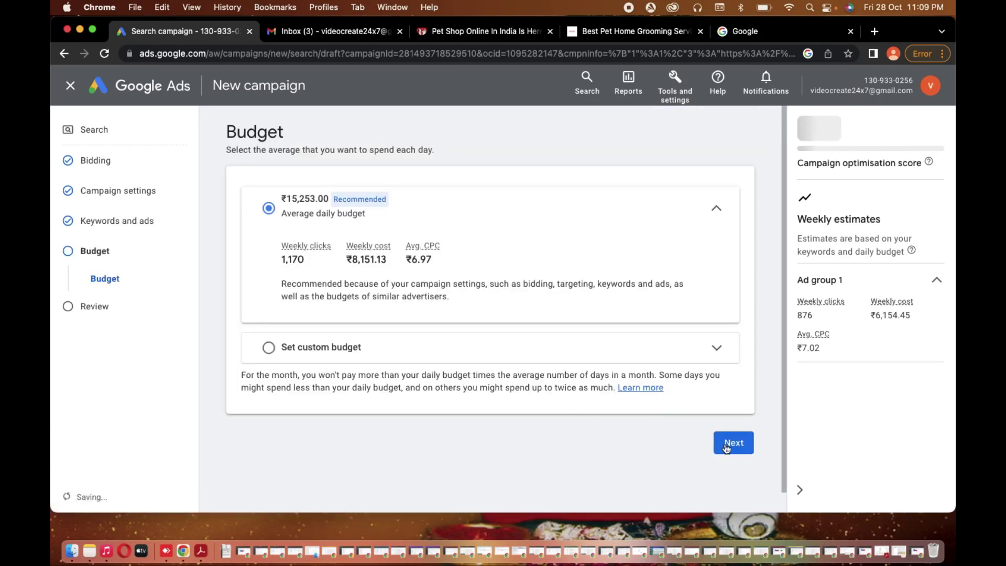
# Step: Accept the recommended average daily budget of ₹15,253.00, check the campaign summary and publish the campaign
pyautogui.click(738, 442)
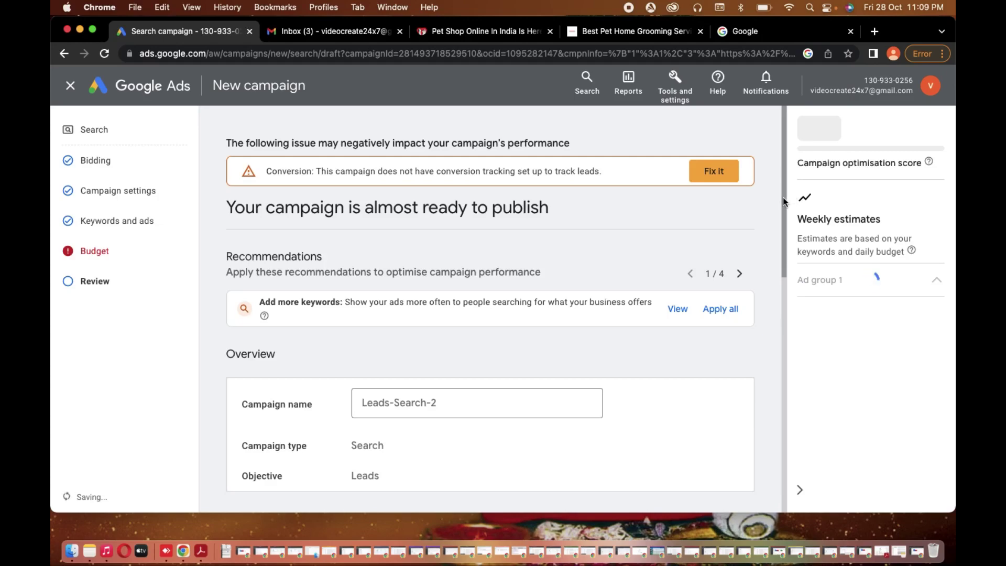
pyautogui.scroll(-8, 783, 202)
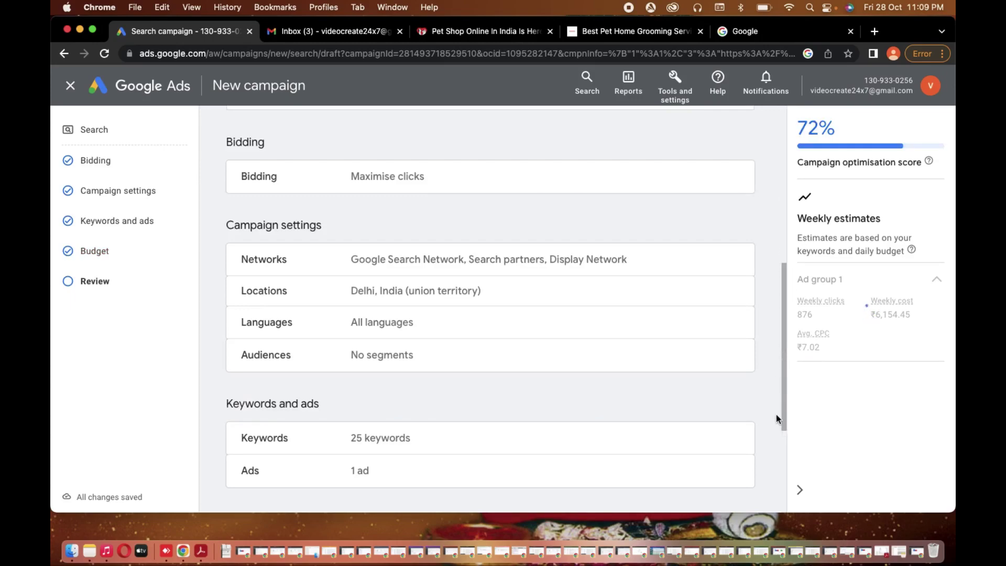
pyautogui.scroll(-5, 775, 414)
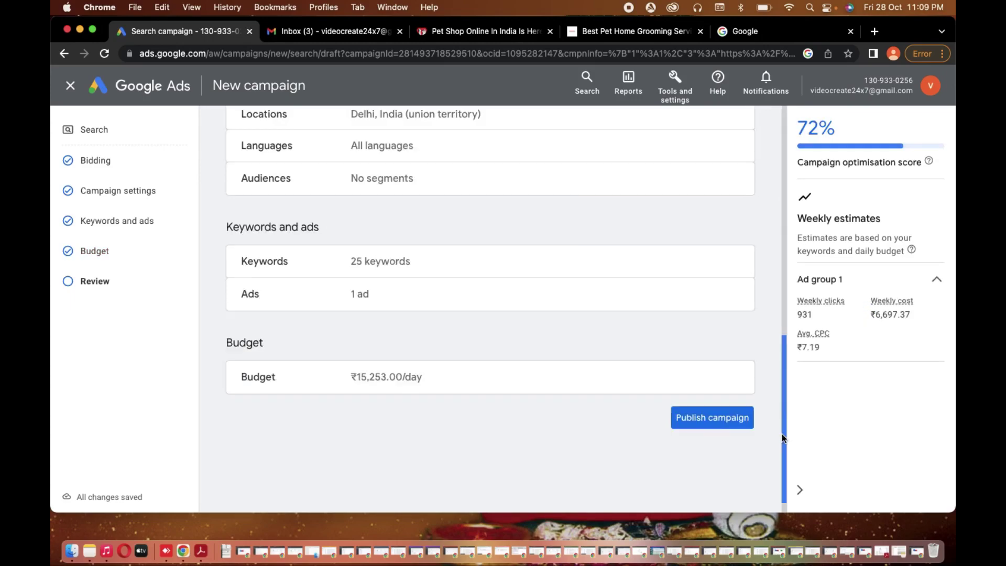
pyautogui.click(728, 422)
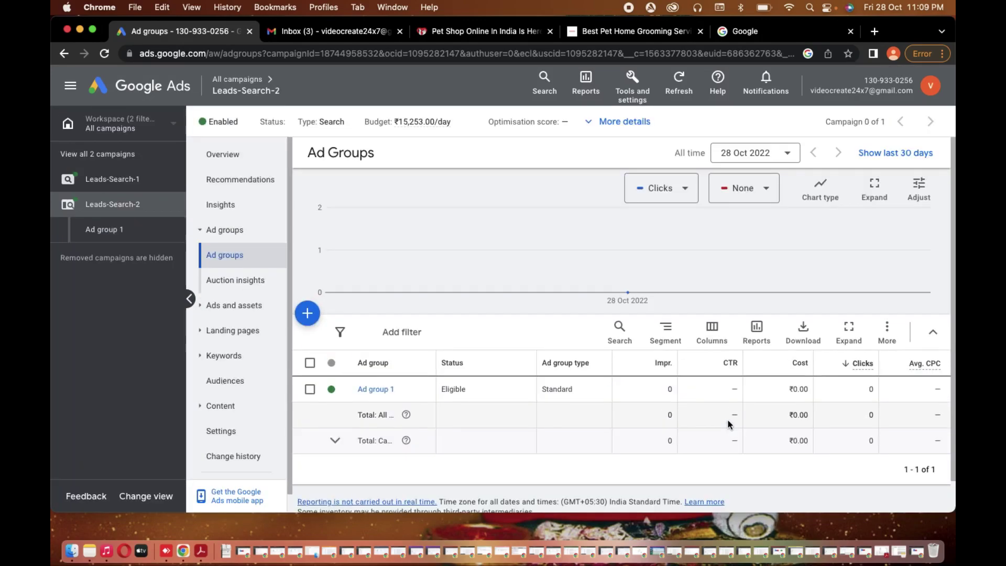
pyautogui.click(470, 34)
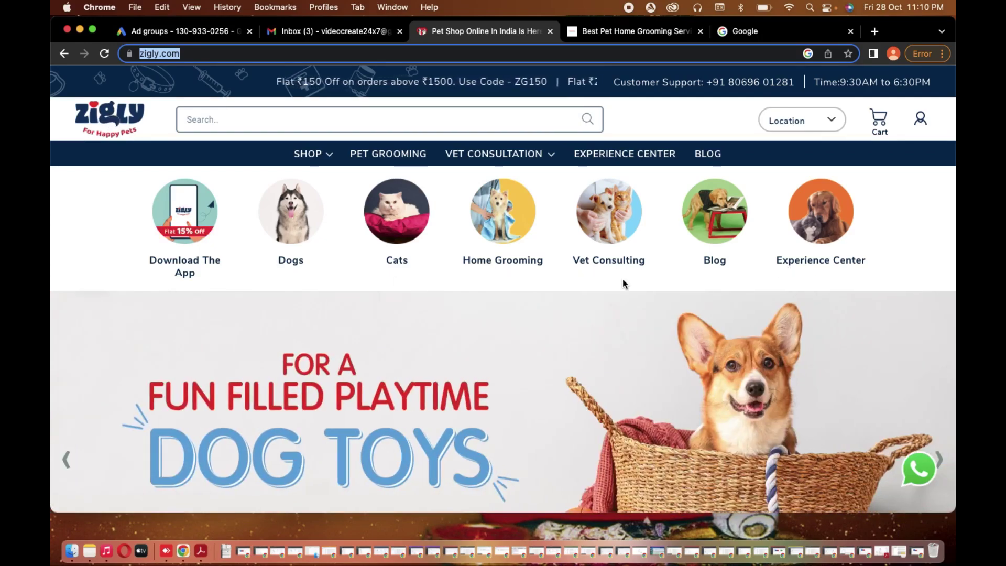
pyautogui.write('www.zigly.com')
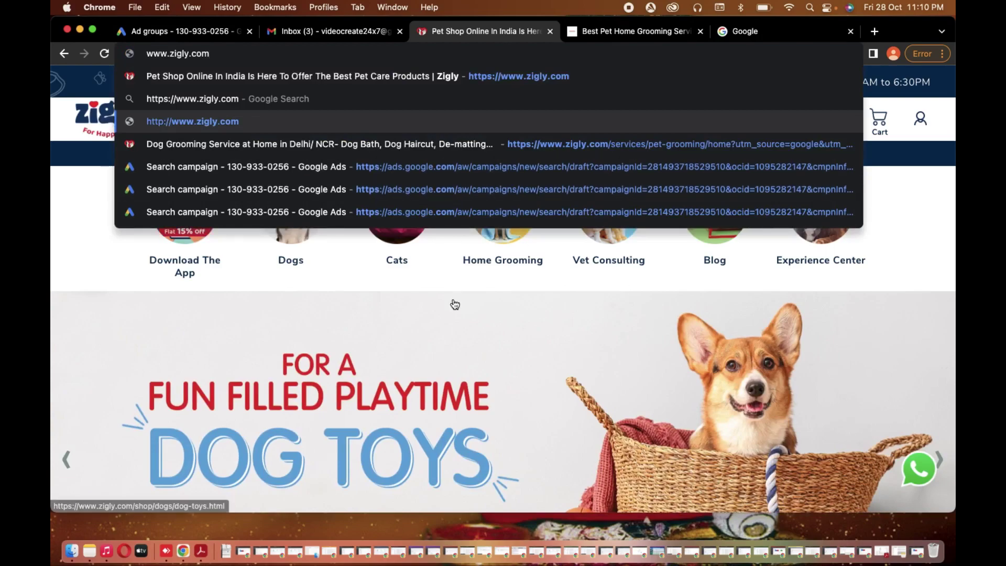
pyautogui.press('Return')
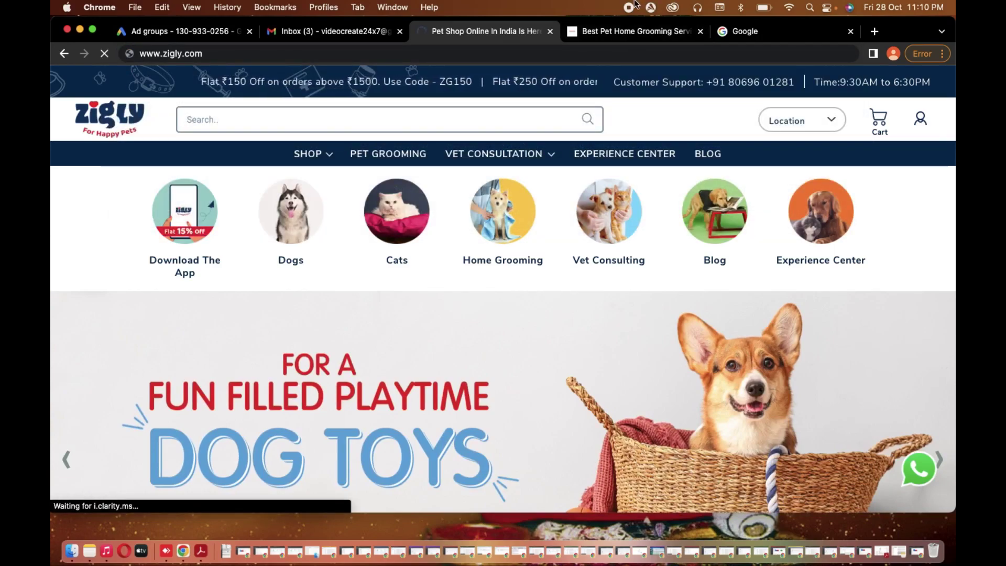